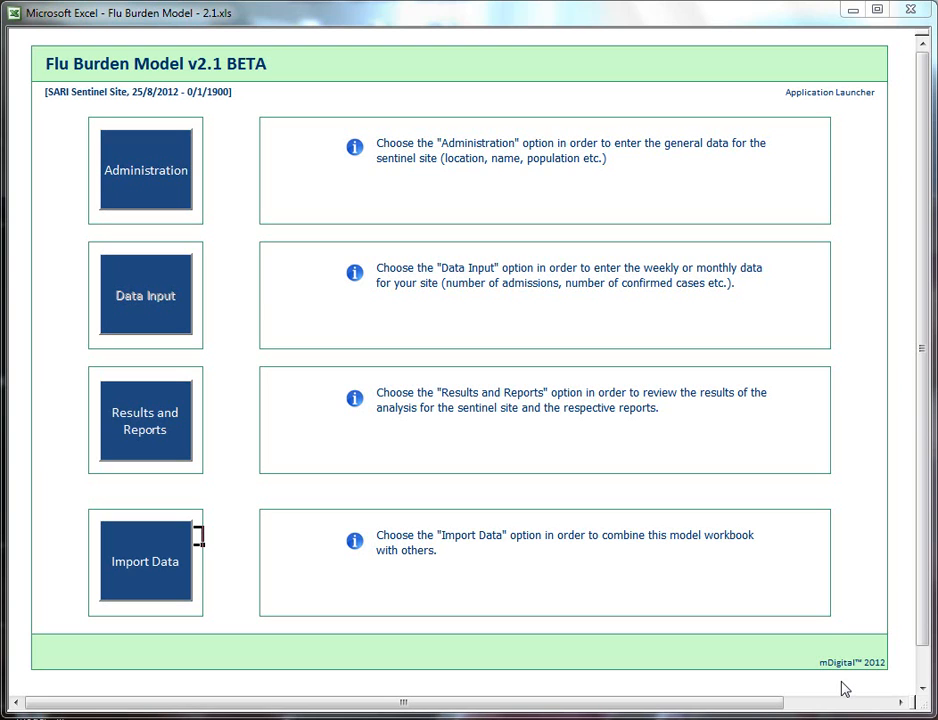
# In the Administration section, enter site name Sample Site, state Sample State and country Sample Country, with months in Normal mode.
pyautogui.click(168, 194)
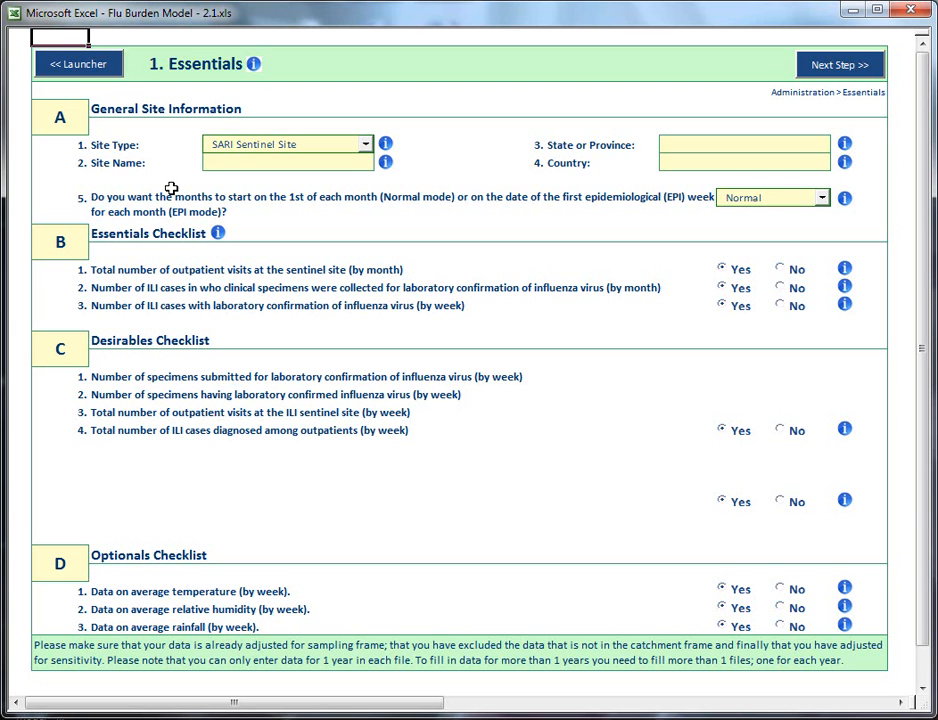
pyautogui.click(245, 162)
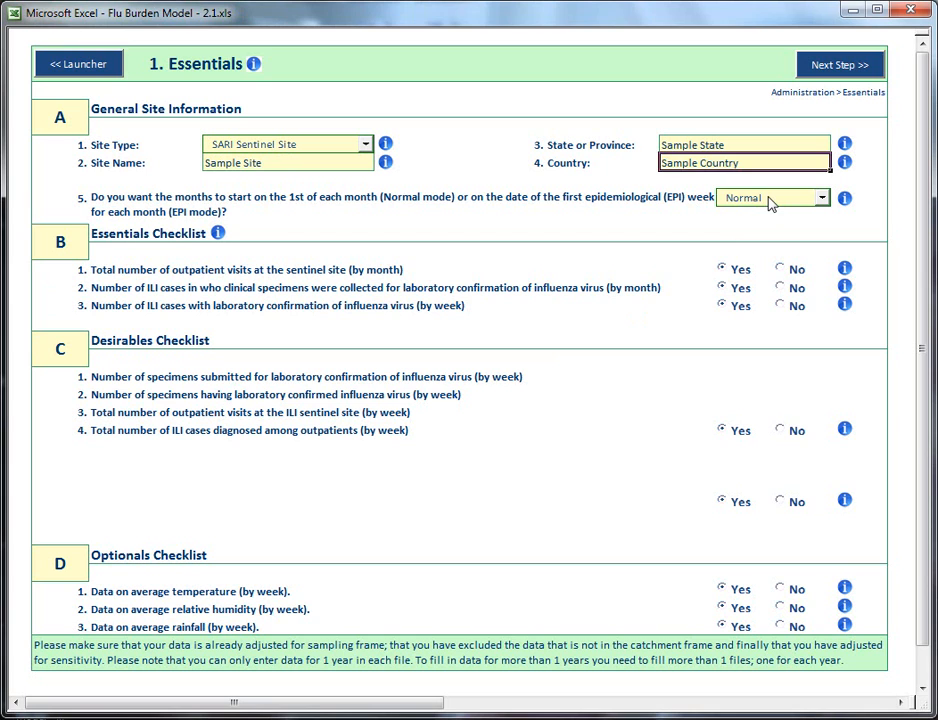
pyautogui.click(771, 203)
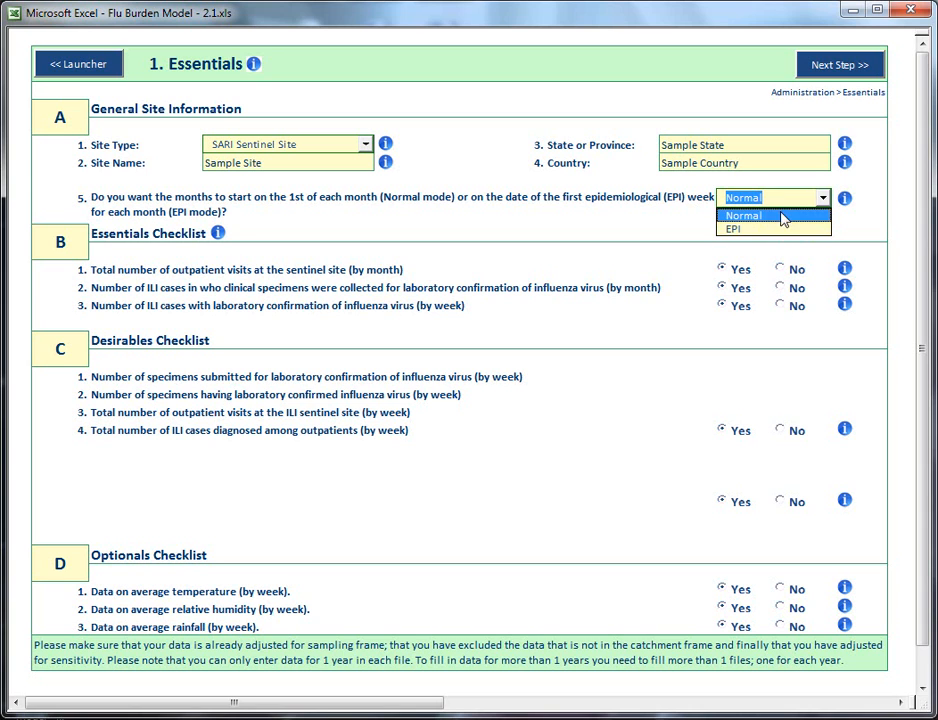
pyautogui.click(773, 198)
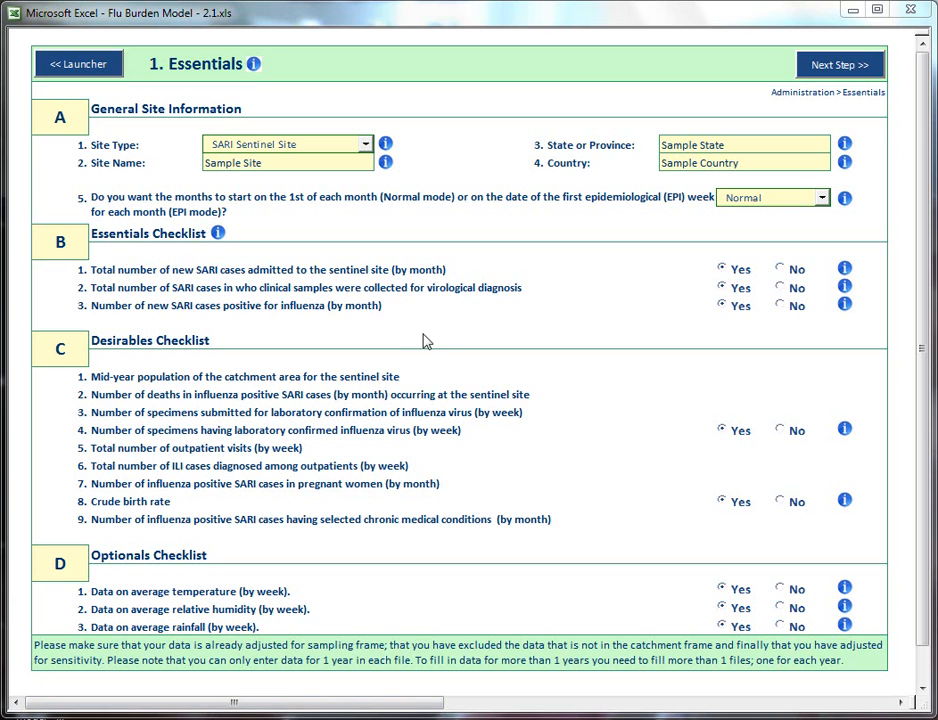
# Proceed to Other Information and set the start date to year 2007, month 01/03/2007.
pyautogui.click(820, 71)
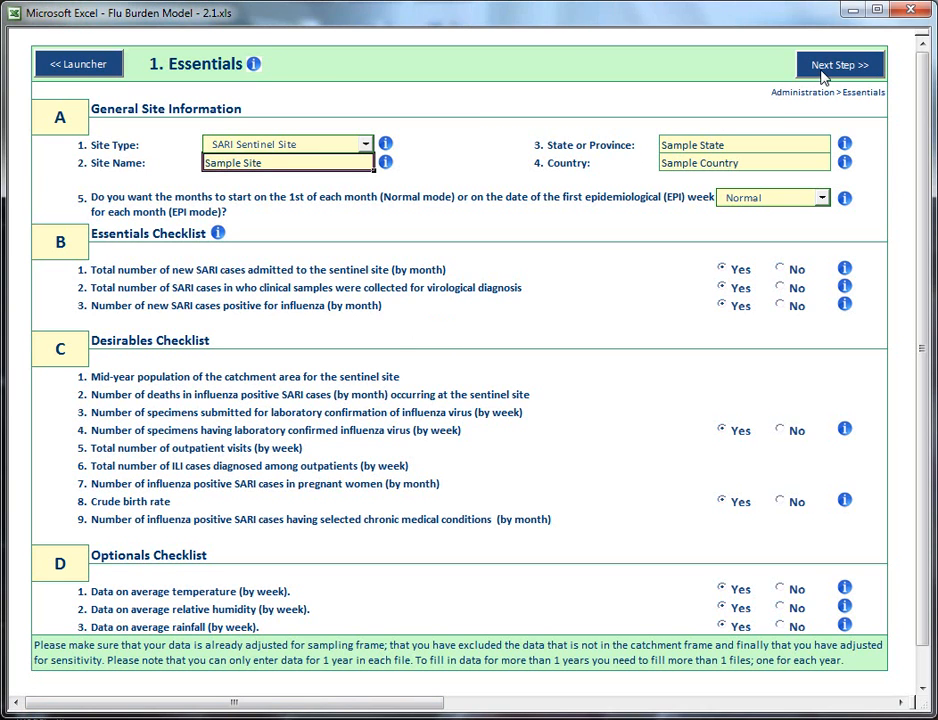
pyautogui.click(820, 70)
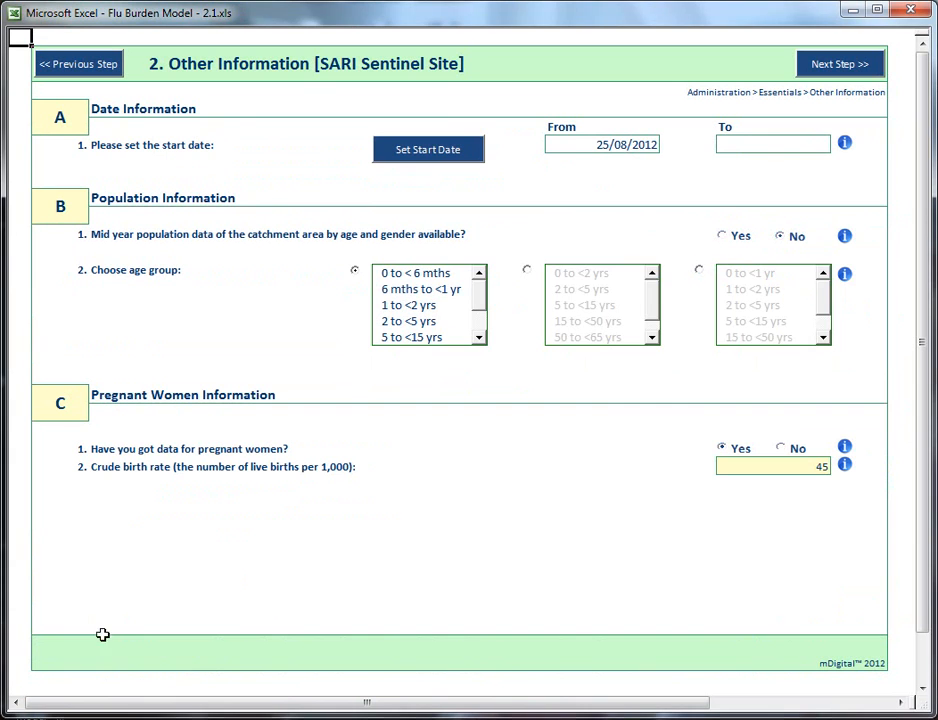
pyautogui.click(392, 150)
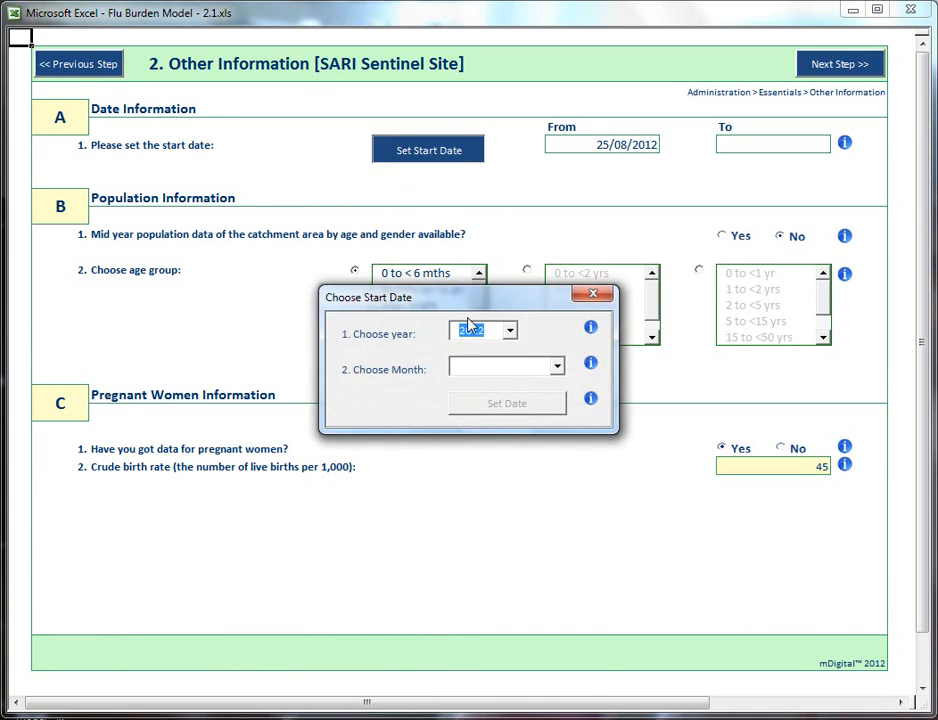
pyautogui.click(509, 331)
pyautogui.scroll(3, 509, 350)
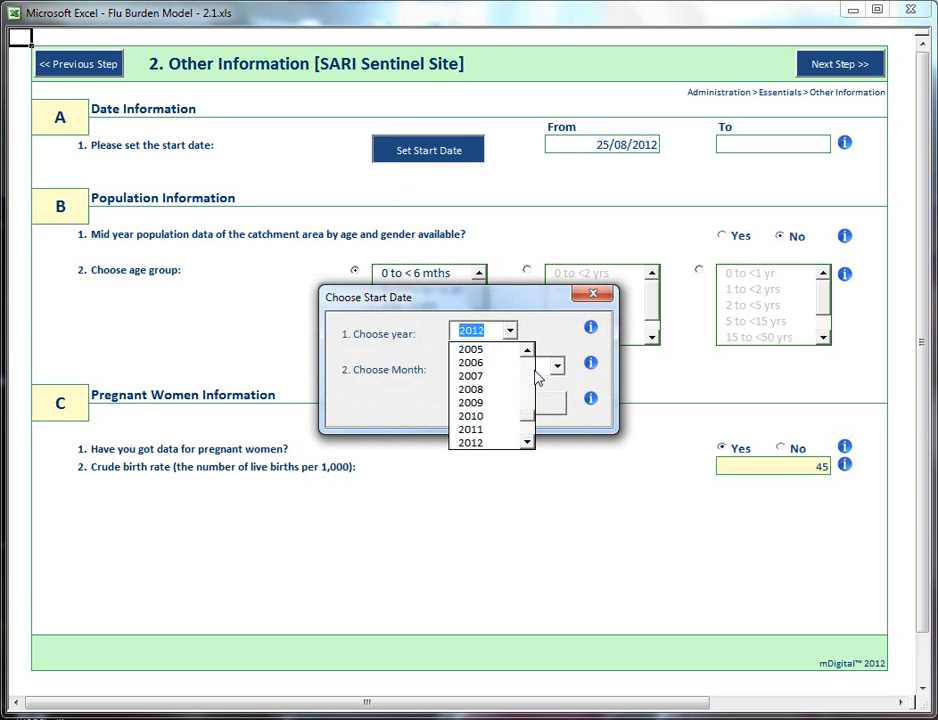
pyautogui.click(487, 376)
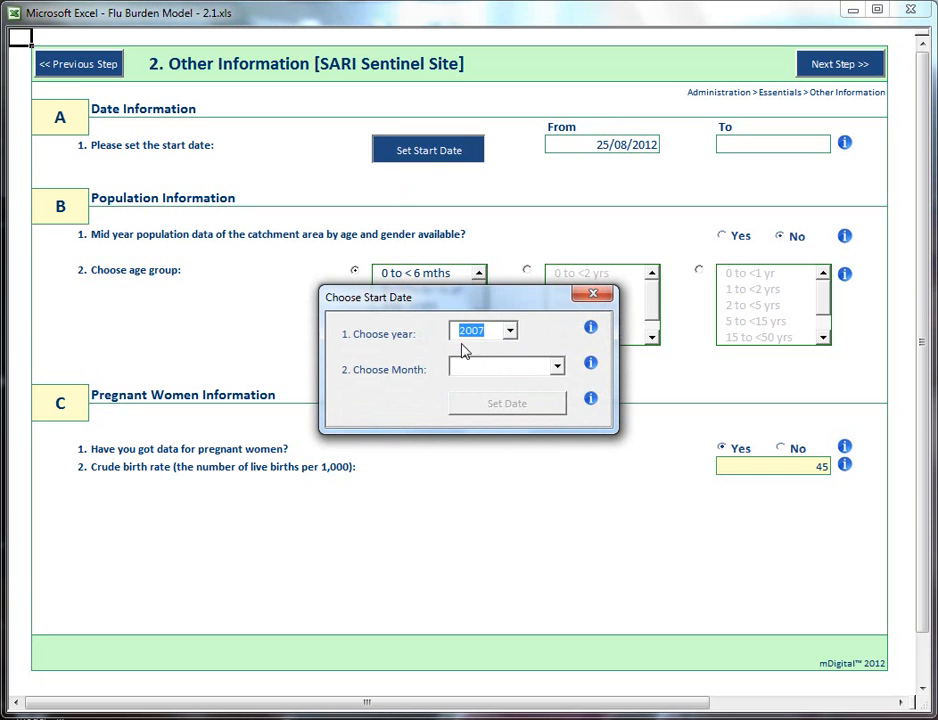
pyautogui.click(529, 370)
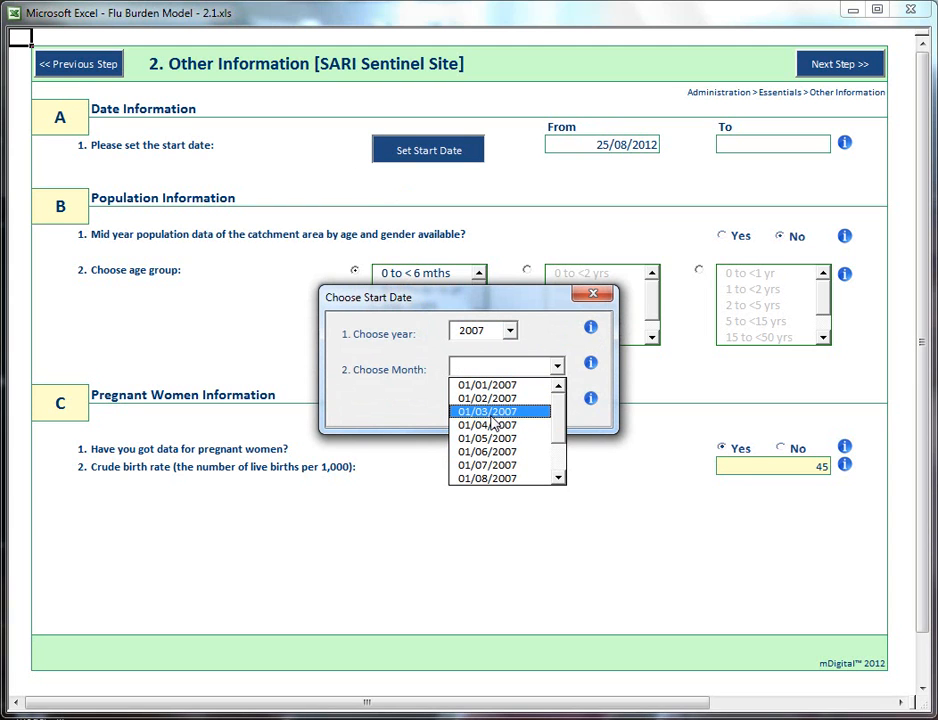
pyautogui.click(491, 414)
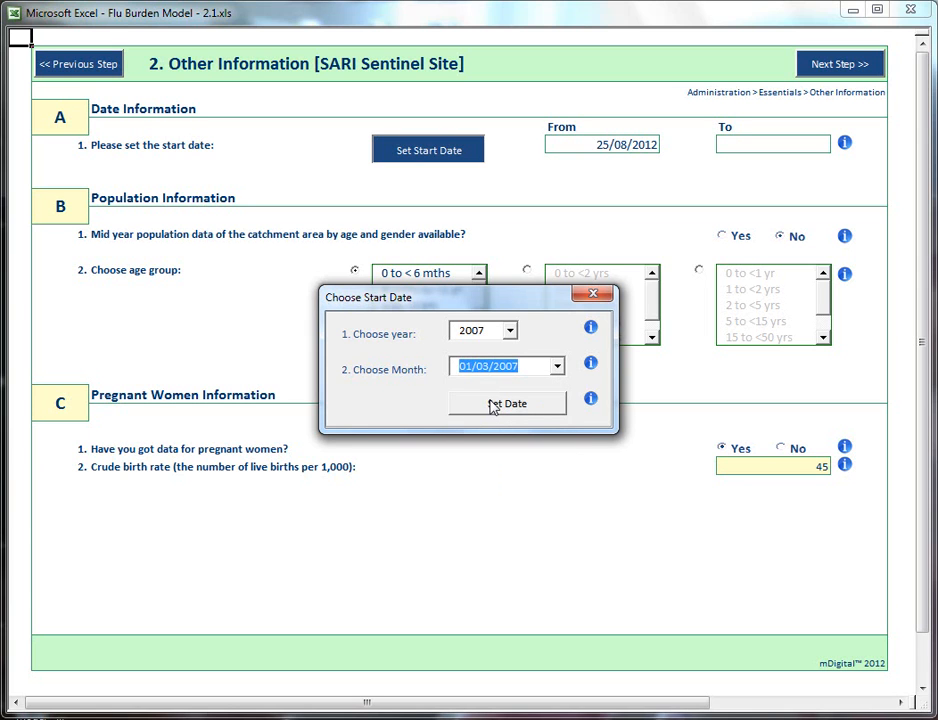
pyautogui.click(491, 408)
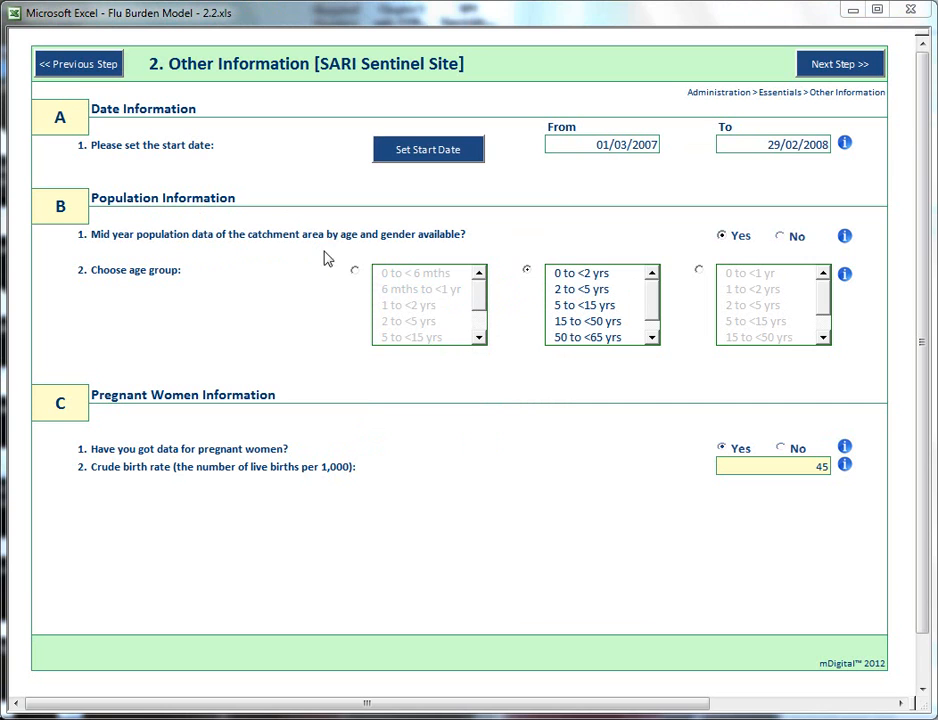
# Mark mid-year population data as available, choose the age grouping starting at 0 to <2 yrs, and answer Yes for pregnant women data.
pyautogui.click(741, 236)
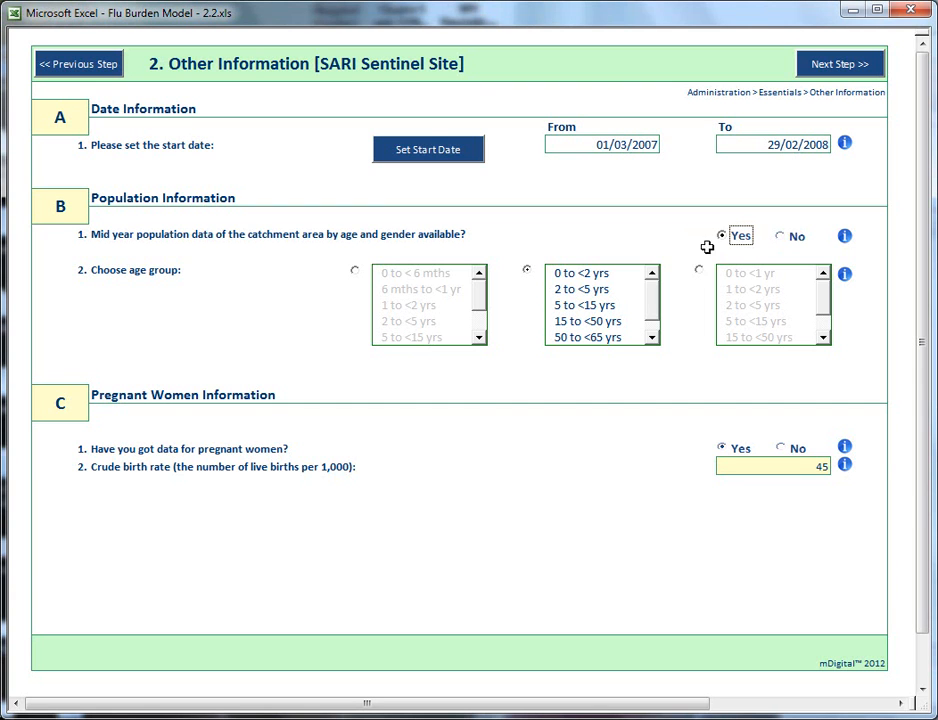
pyautogui.click(526, 271)
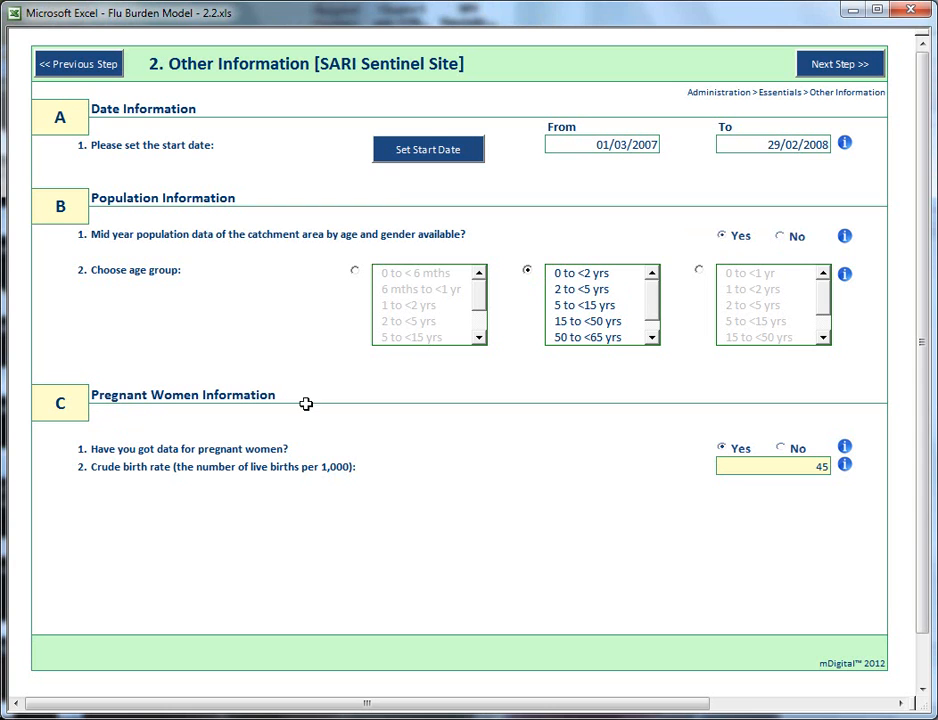
pyautogui.click(784, 448)
pyautogui.click(723, 449)
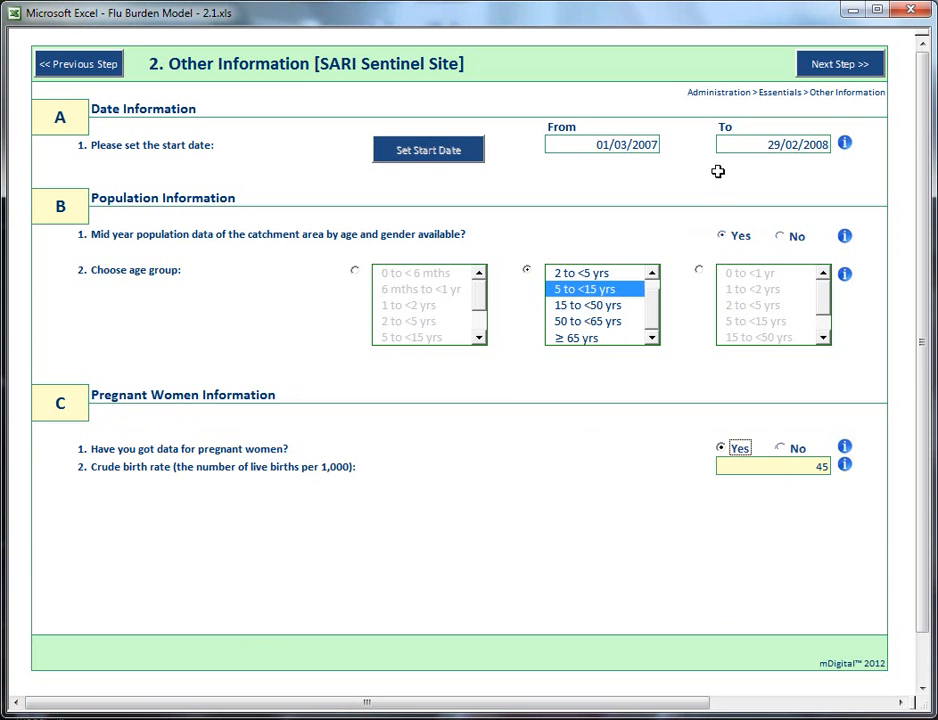
# Open the mid-year population table and enter 14 male, 14 female for 0 to <2 yrs and 1 male, 2 female for 2 to <5 yrs.
pyautogui.click(840, 64)
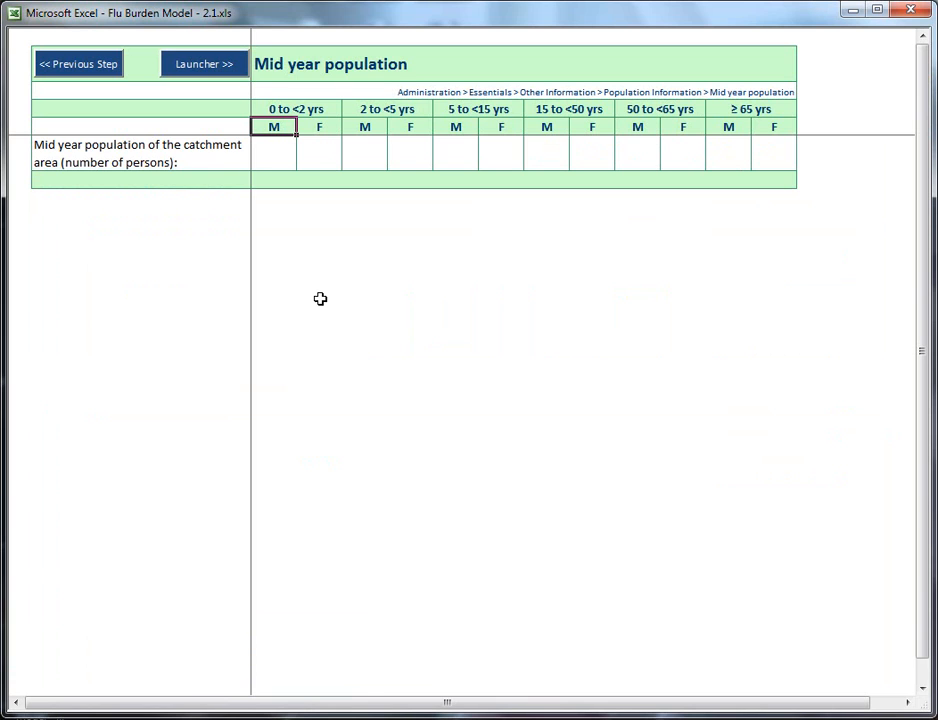
pyautogui.press('Down')
pyautogui.write('14')
pyautogui.press('Tab')
pyautogui.write('14')
pyautogui.press('Tab')
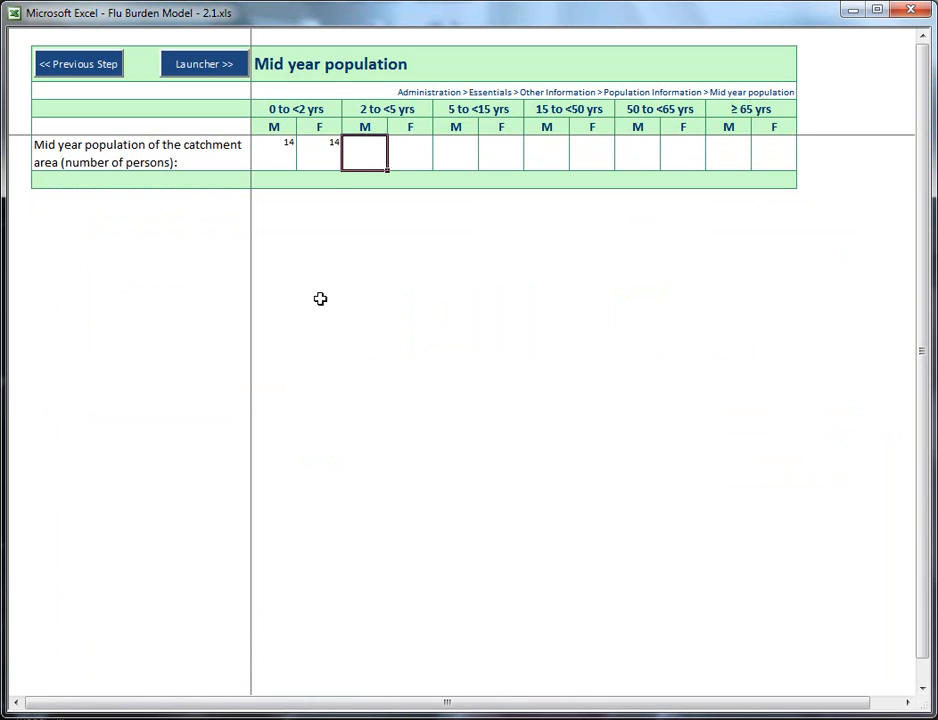
pyautogui.write('1')
pyautogui.press('Tab')
pyautogui.write('2')
pyautogui.press('Tab')
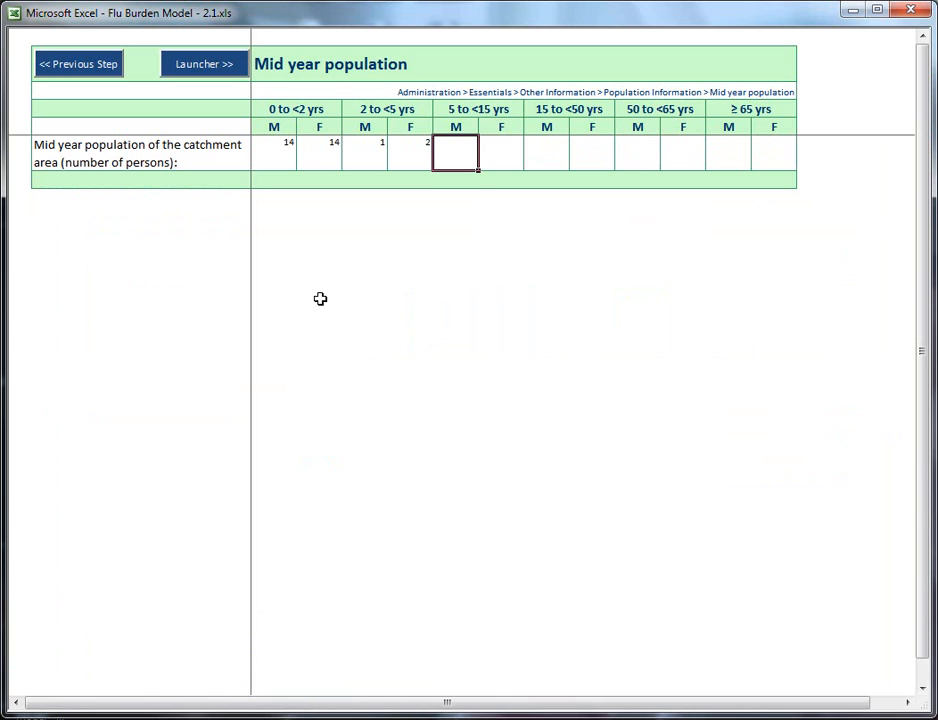
# Enter populations of 7 male and 3 female for 5 to <15 yrs, and 14 male and 15 female for 15 to <50 yrs.
pyautogui.write('7')
pyautogui.press('Tab')
pyautogui.write('3')
pyautogui.press('Tab')
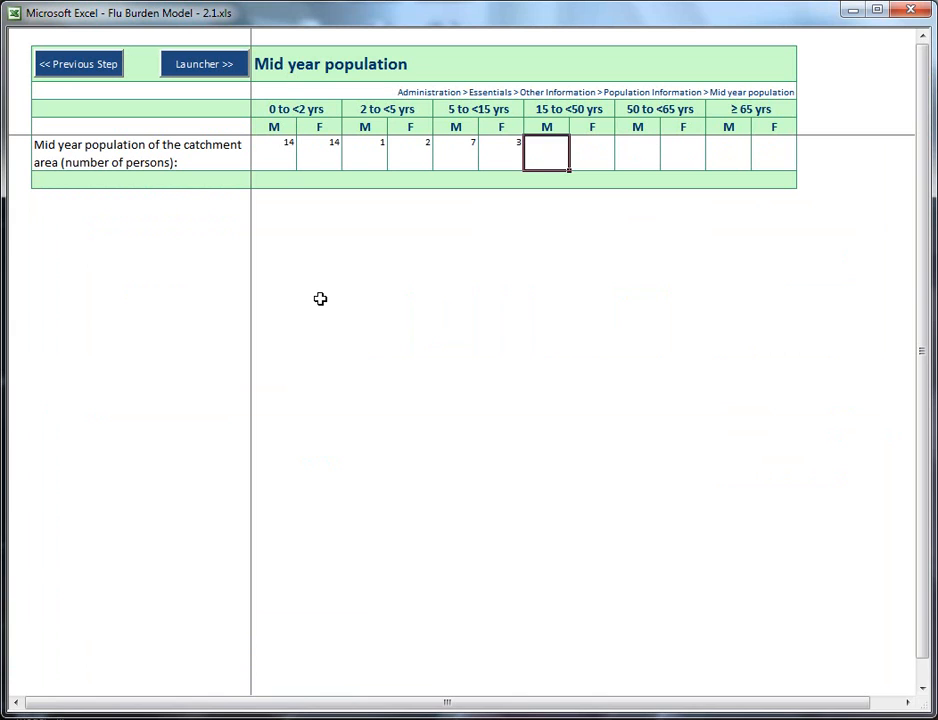
pyautogui.write('14')
pyautogui.press('Tab')
pyautogui.write('15')
pyautogui.press('Tab')
# Enter populations of 11 male and 20 female for 50 to <65 yrs, and 17 male and 14 female for ≥65 yrs.
pyautogui.write('11')
pyautogui.press('Tab')
pyautogui.write('20')
pyautogui.press('Tab')
pyautogui.write('17')
pyautogui.press('Tab')
pyautogui.write('14')
pyautogui.press('Tab')
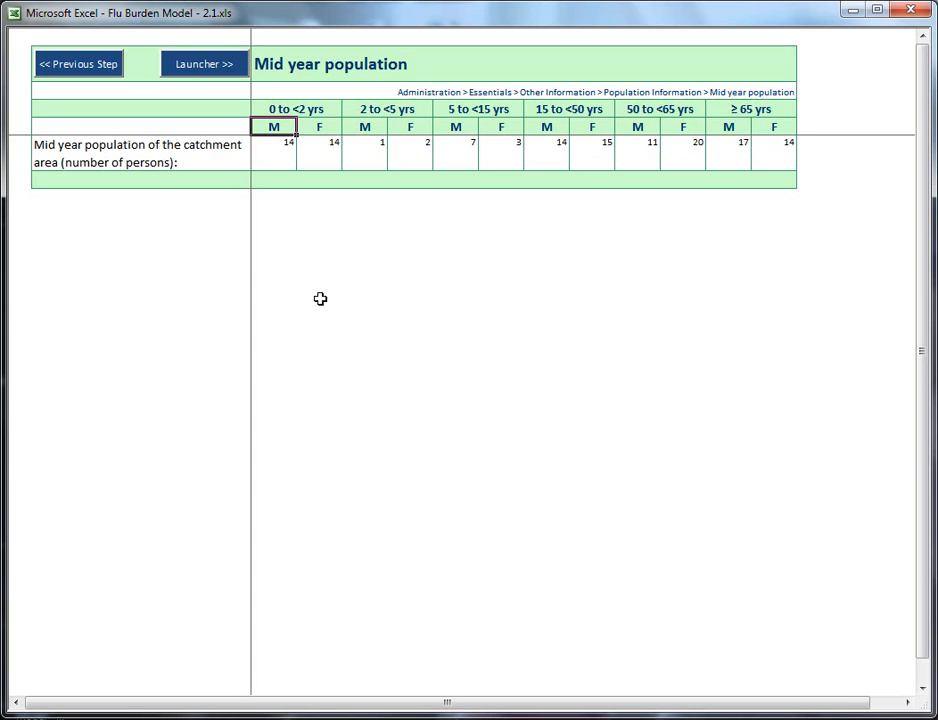
# Return to Other Information through the launcher, mark mid-year population data as unavailable, and continue to Population Information.
pyautogui.click(200, 68)
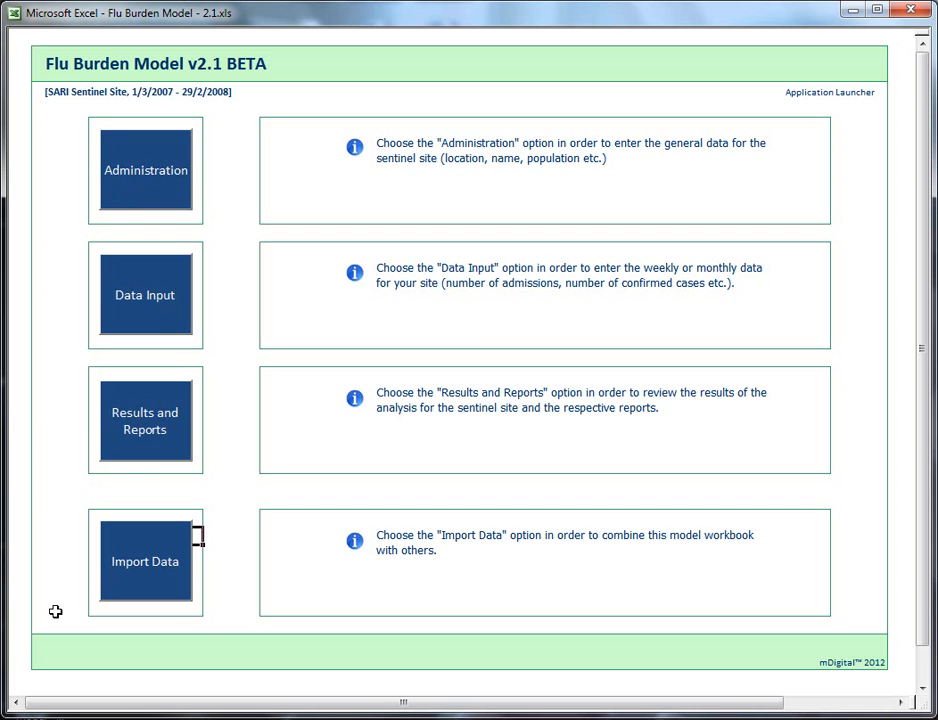
pyautogui.click(172, 205)
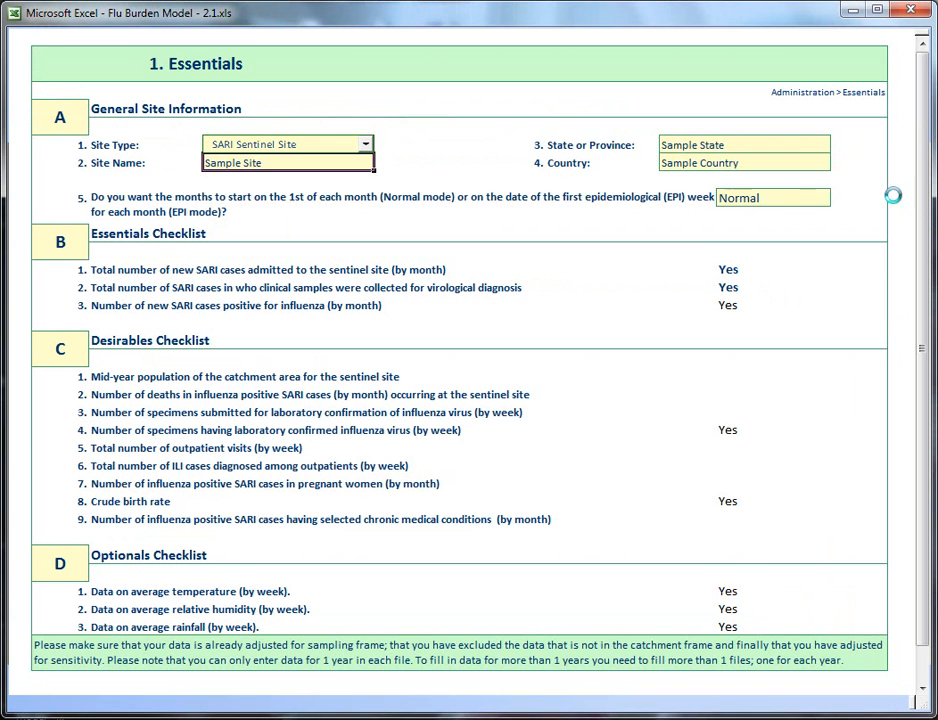
pyautogui.click(840, 66)
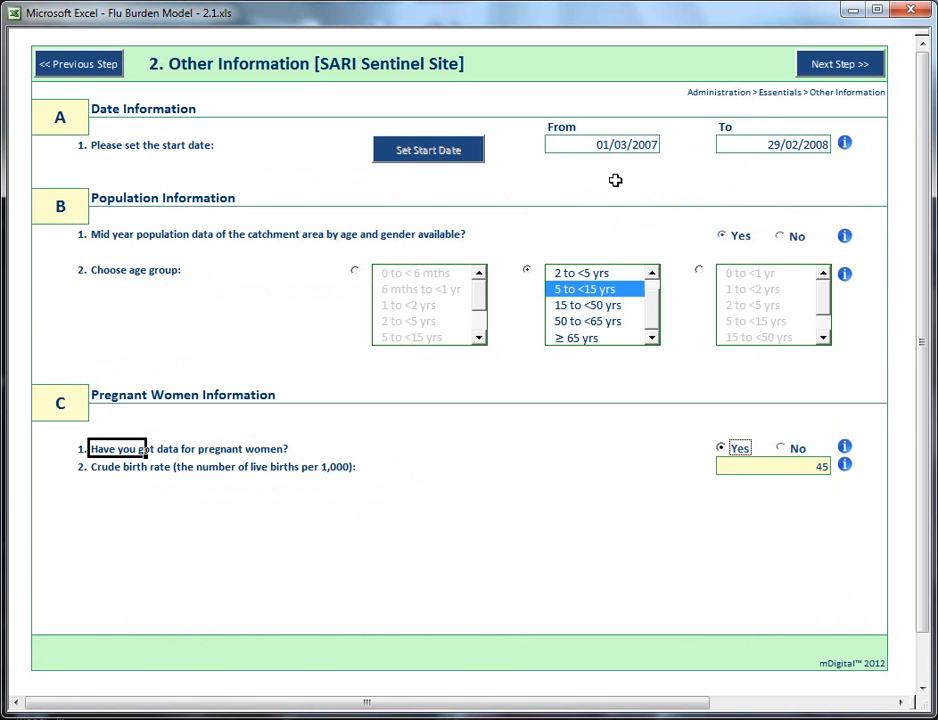
pyautogui.click(790, 238)
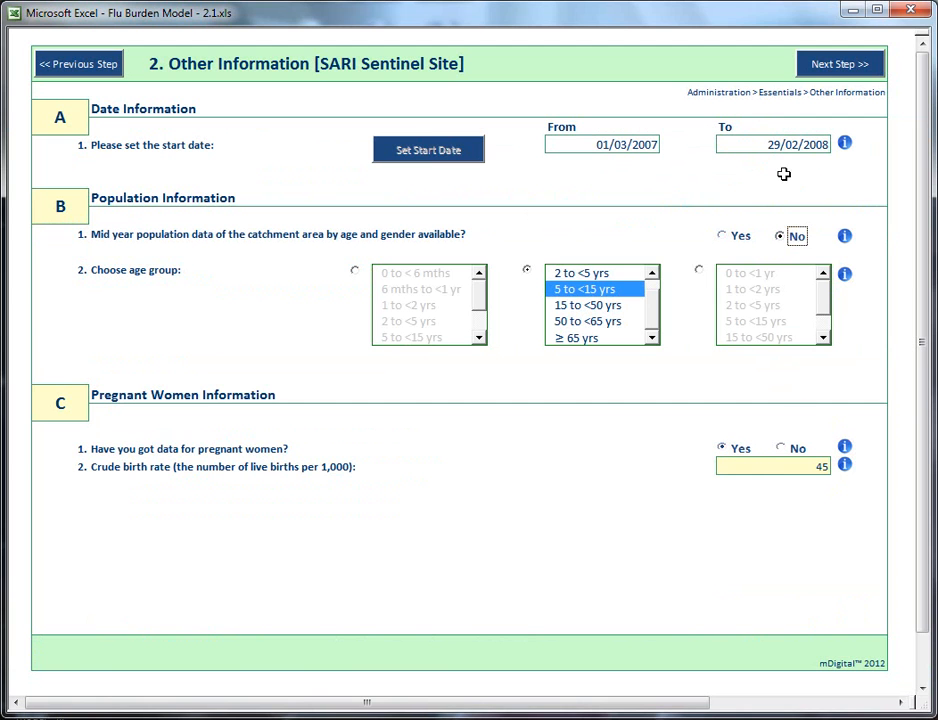
pyautogui.click(825, 68)
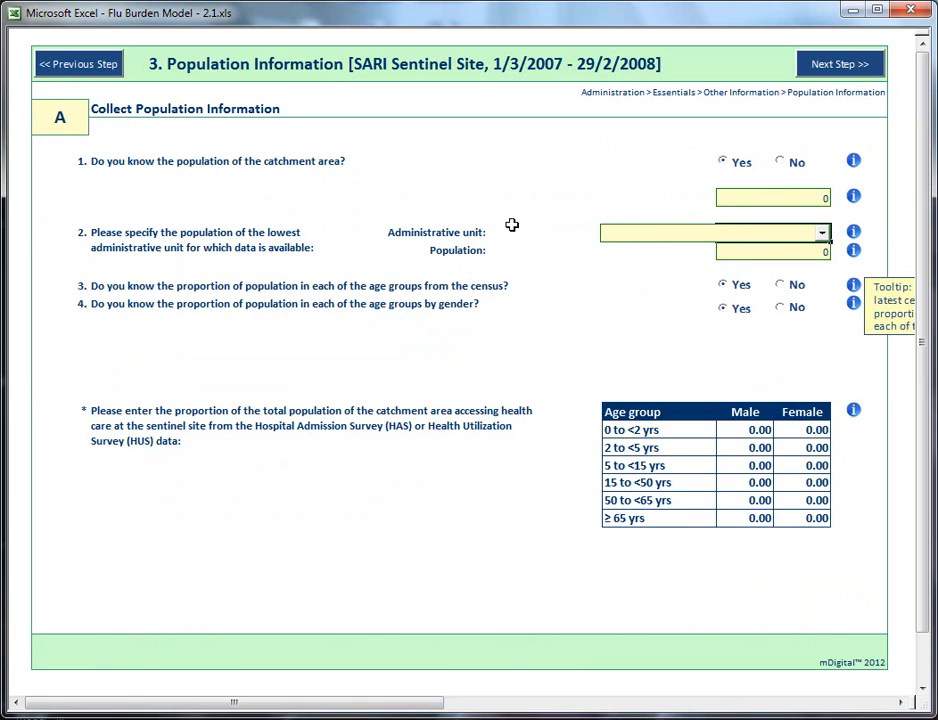
# Answer Yes to knowing the catchment area's population and set it to 100,000.
pyautogui.click(730, 170)
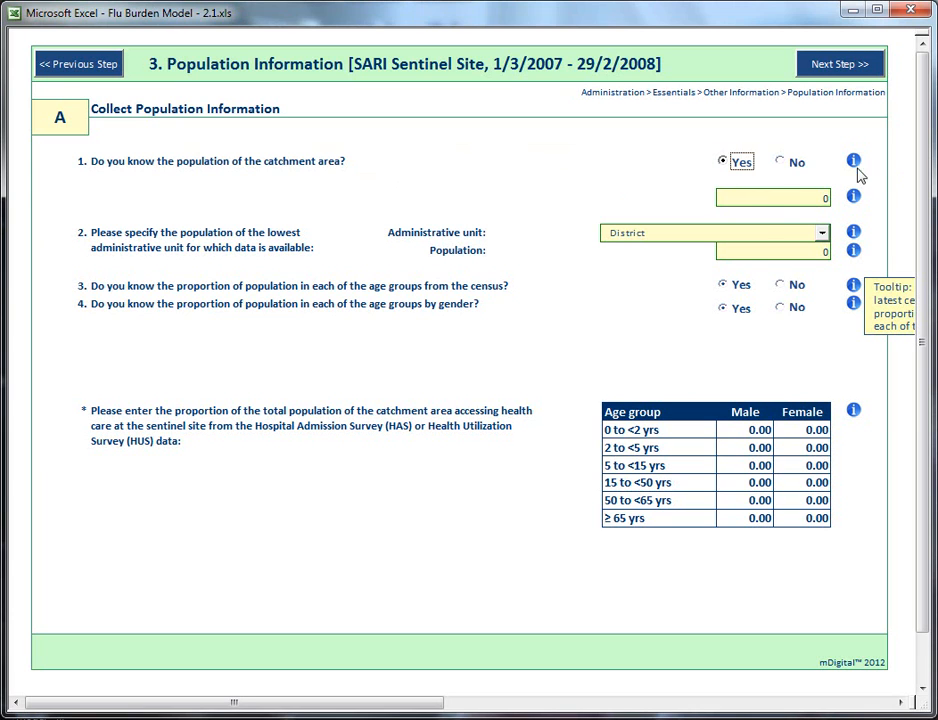
pyautogui.click(780, 192)
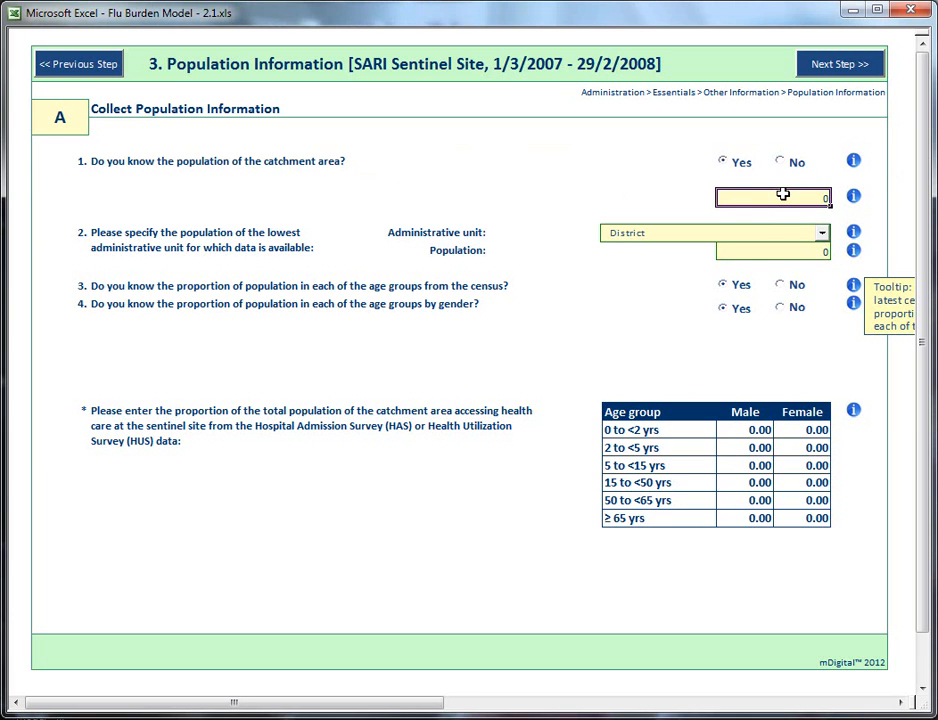
pyautogui.write('100000')
pyautogui.press('Return')
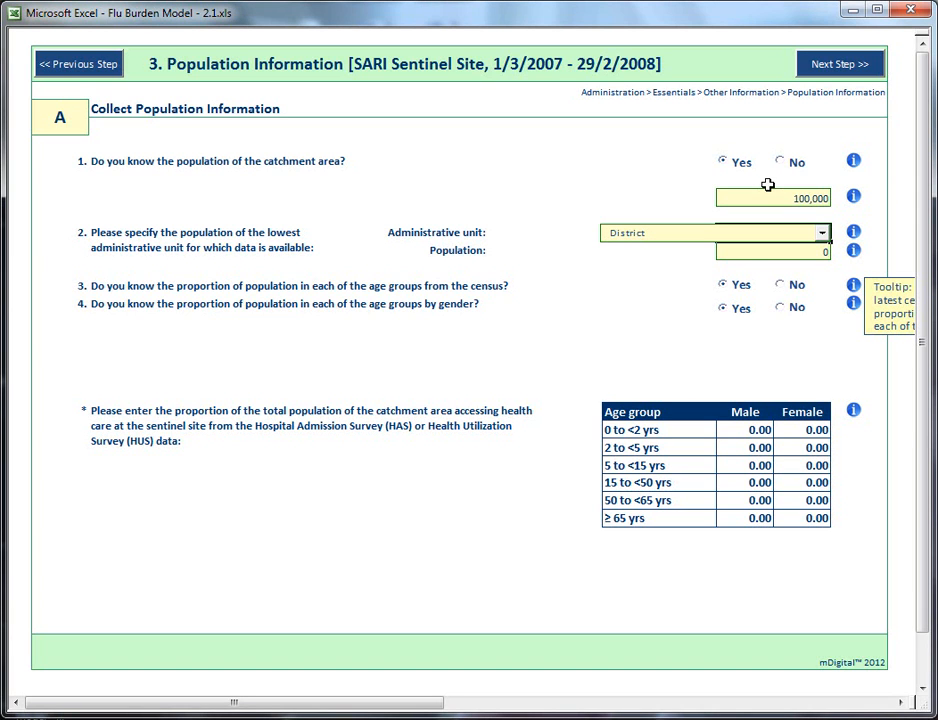
# Try answering No to the catchment population question while viewing the administrative unit options, and restore the Yes answer.
pyautogui.click(781, 161)
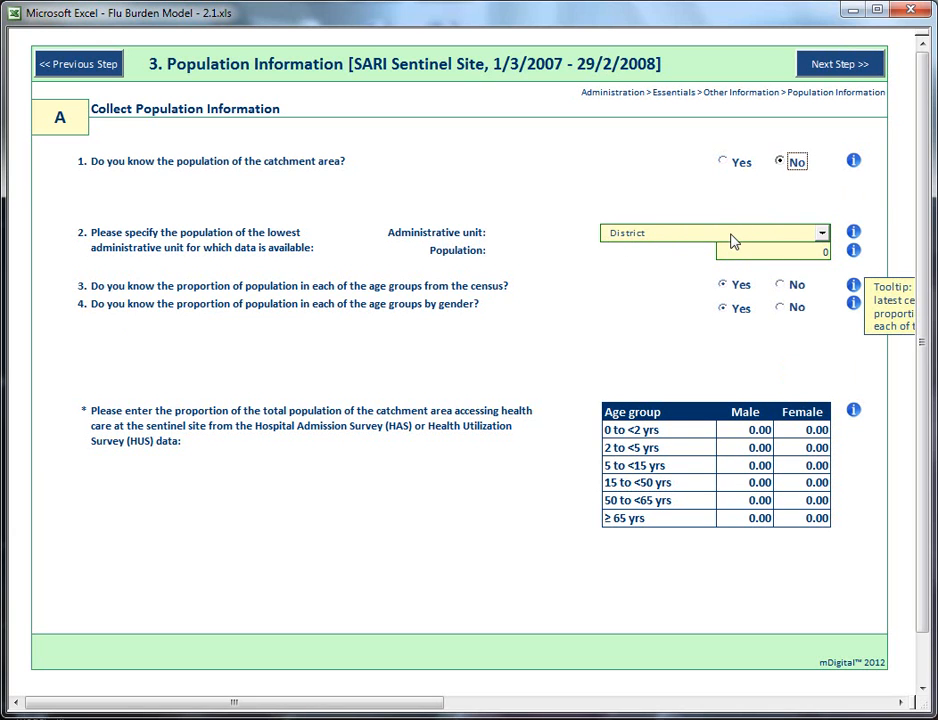
pyautogui.click(731, 239)
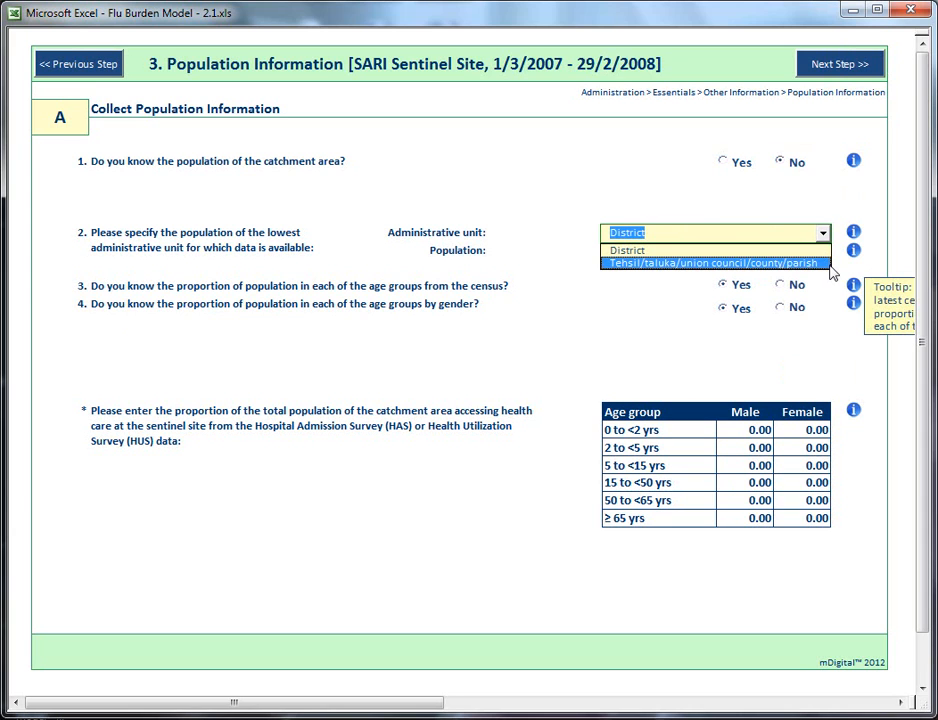
pyautogui.click(741, 162)
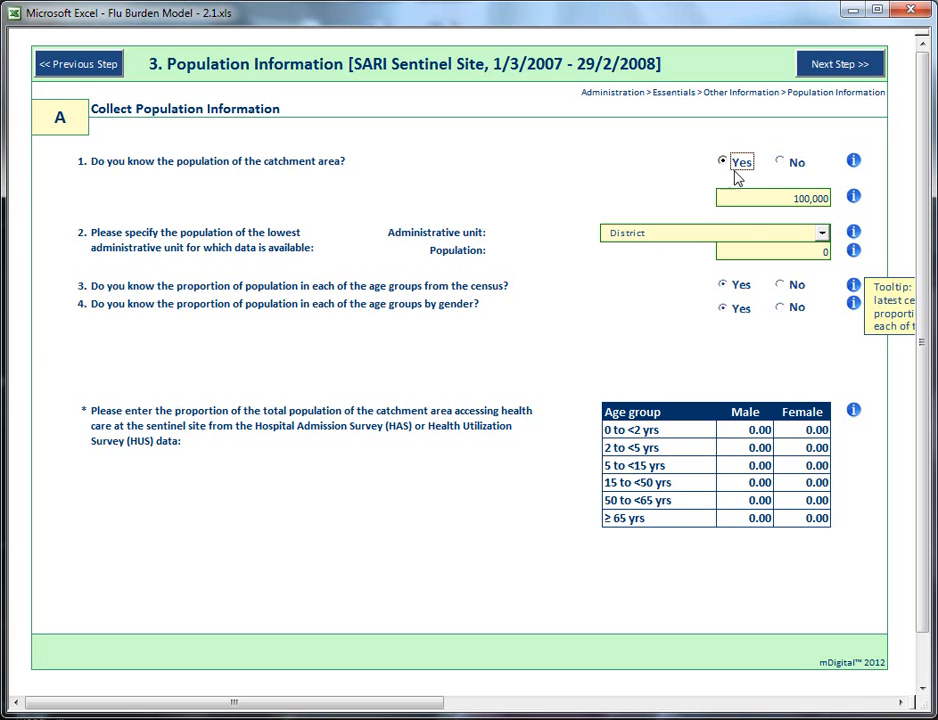
# Set the population of the District administrative unit to 25,000.
pyautogui.click(764, 249)
pyautogui.click(793, 257)
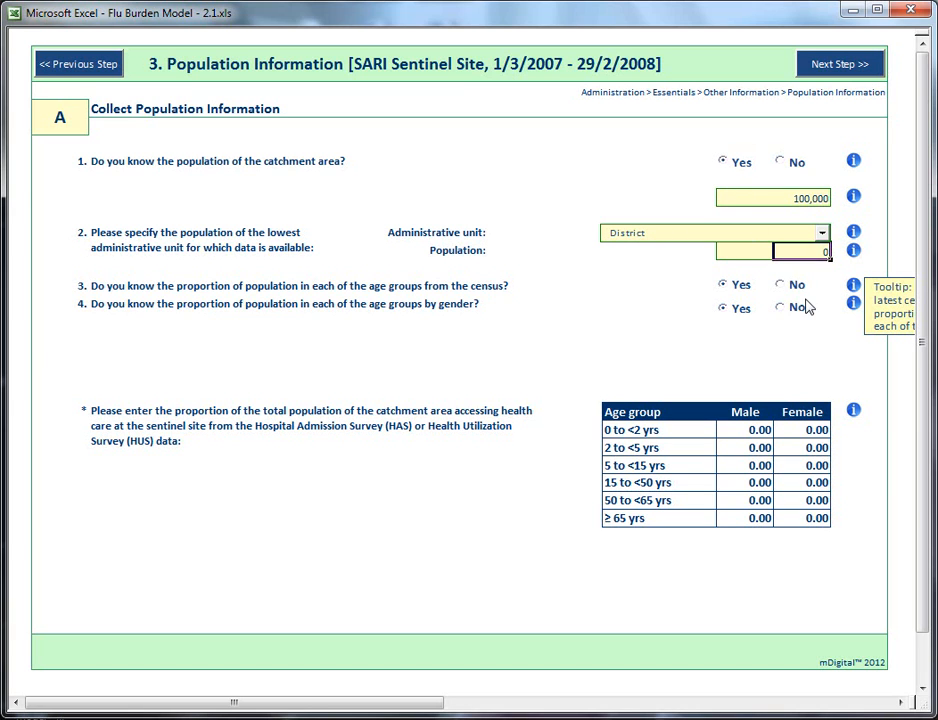
pyautogui.write('25000')
pyautogui.press('Return')
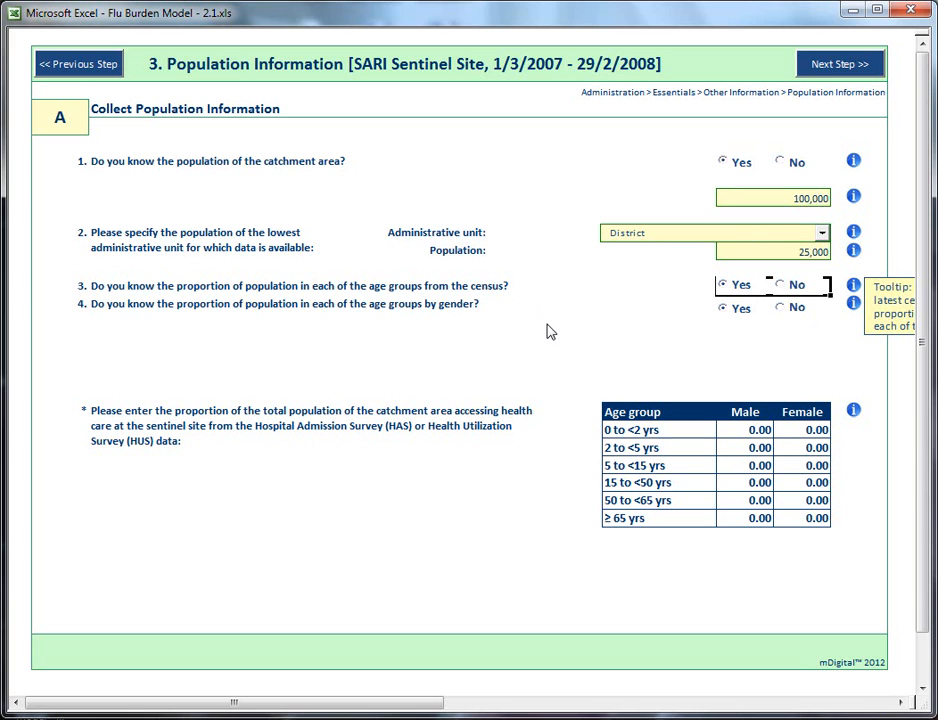
# Keep Yes for the census age-group proportions after trying No, and answer No to knowing the age-group proportions by gender.
pyautogui.click(737, 287)
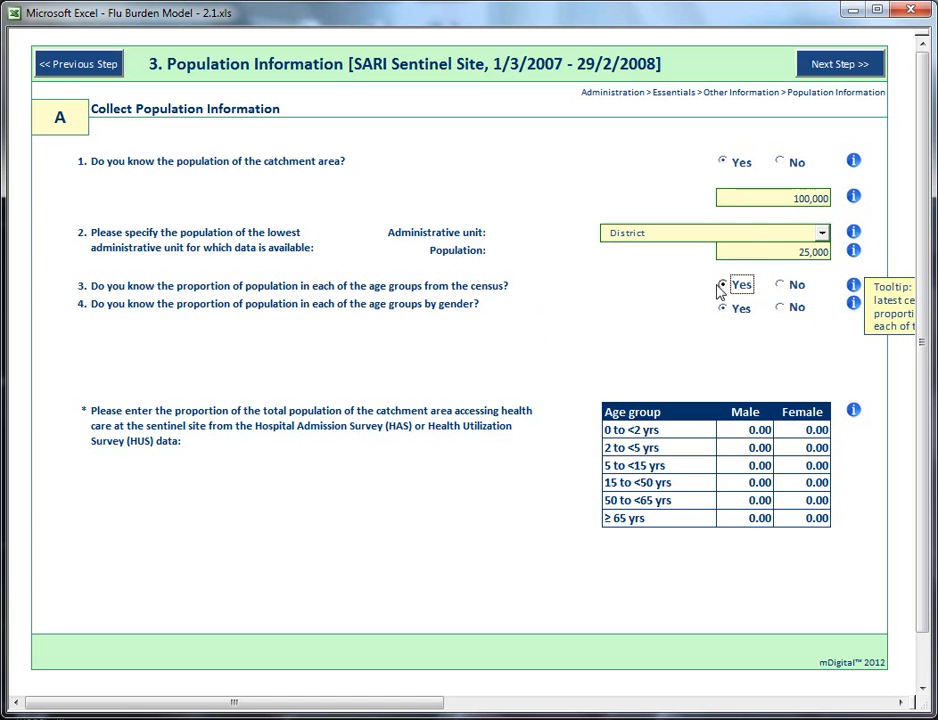
pyautogui.click(784, 287)
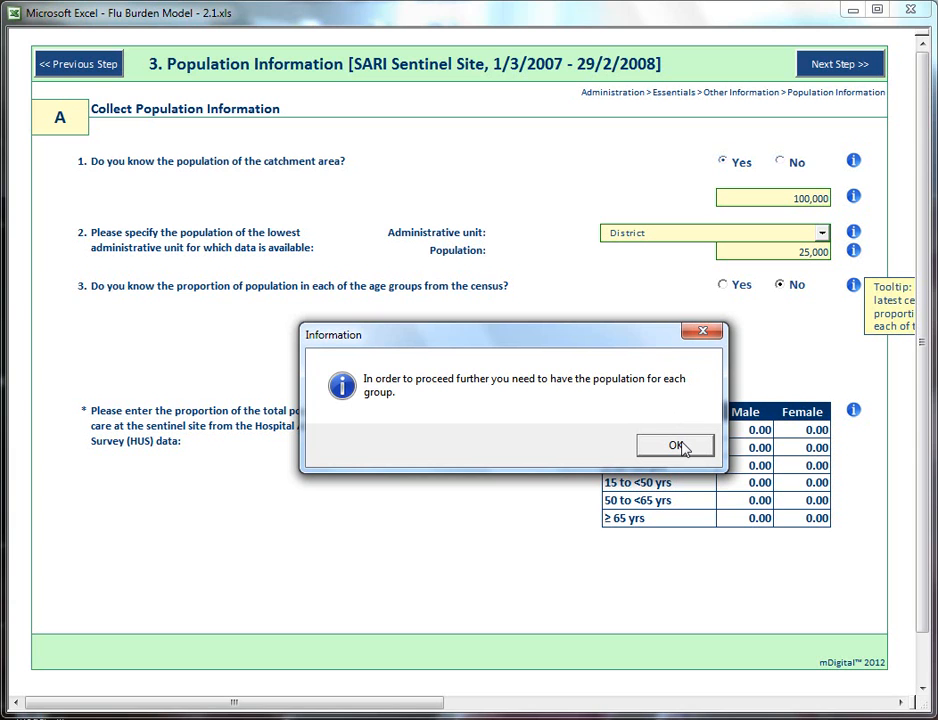
pyautogui.click(679, 445)
pyautogui.click(734, 288)
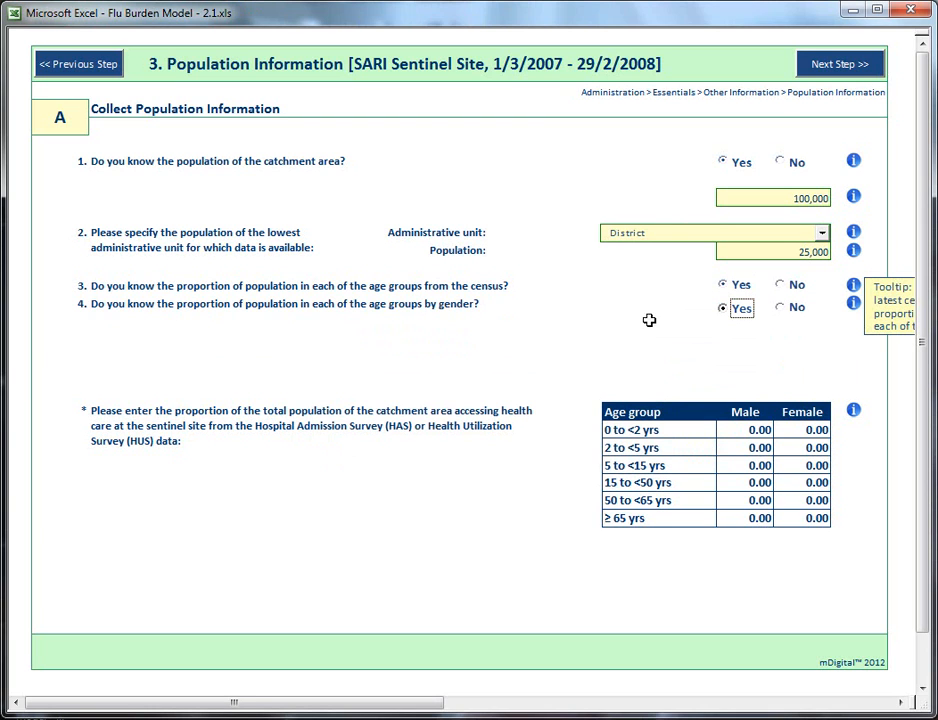
pyautogui.click(786, 307)
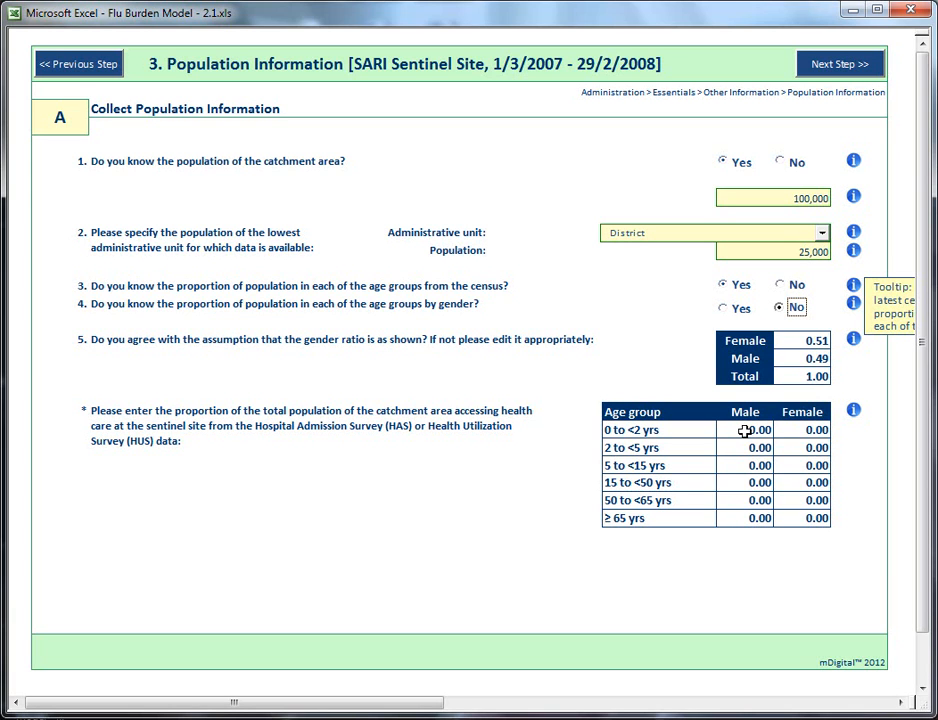
# Fill the health care access proportions by age group: male 0.25, 0.47, 0.75, 0.95, 0.47, 0.25; female 0.45, 0.58, 0.85, 0.99, 0.58, 0.22.
pyautogui.click(100, 717)
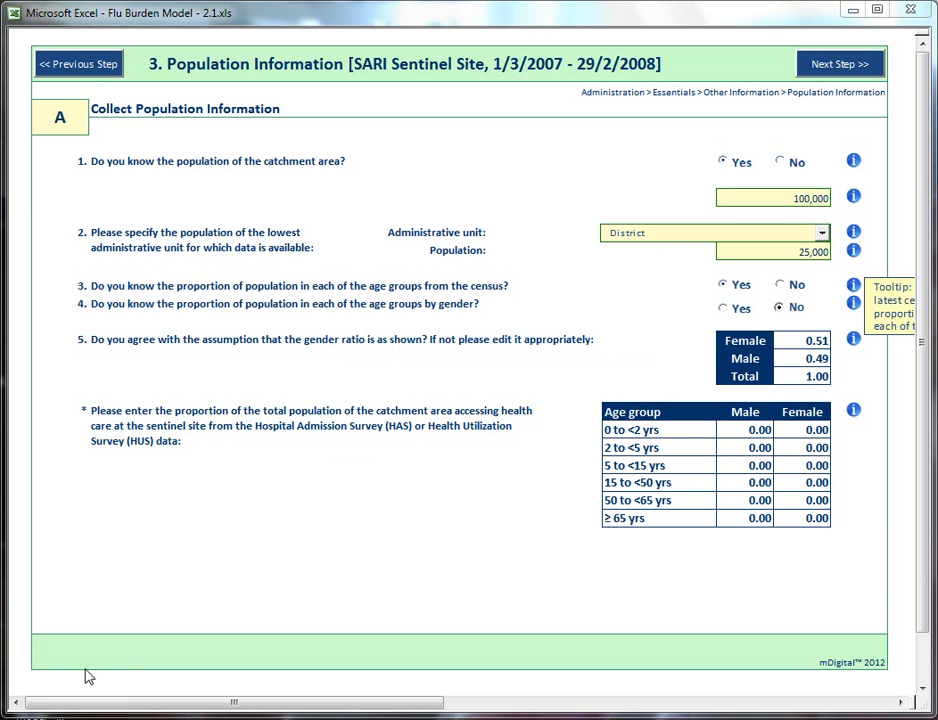
pyautogui.click(743, 428)
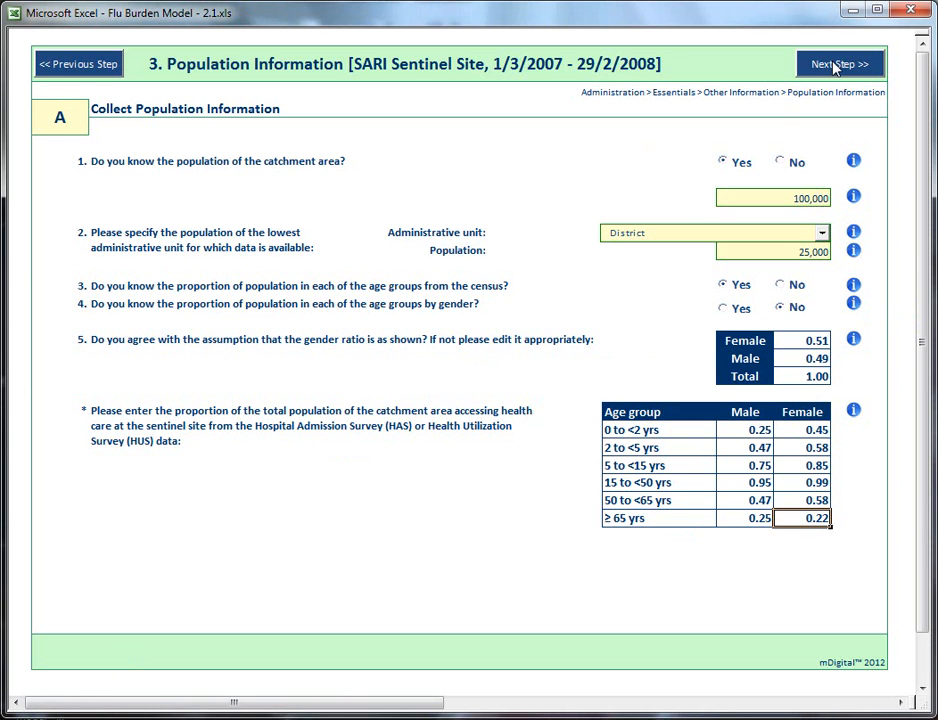
# Continue through the Age Proportions and Mid year population sheets, and return to the application launcher.
pyautogui.click(837, 64)
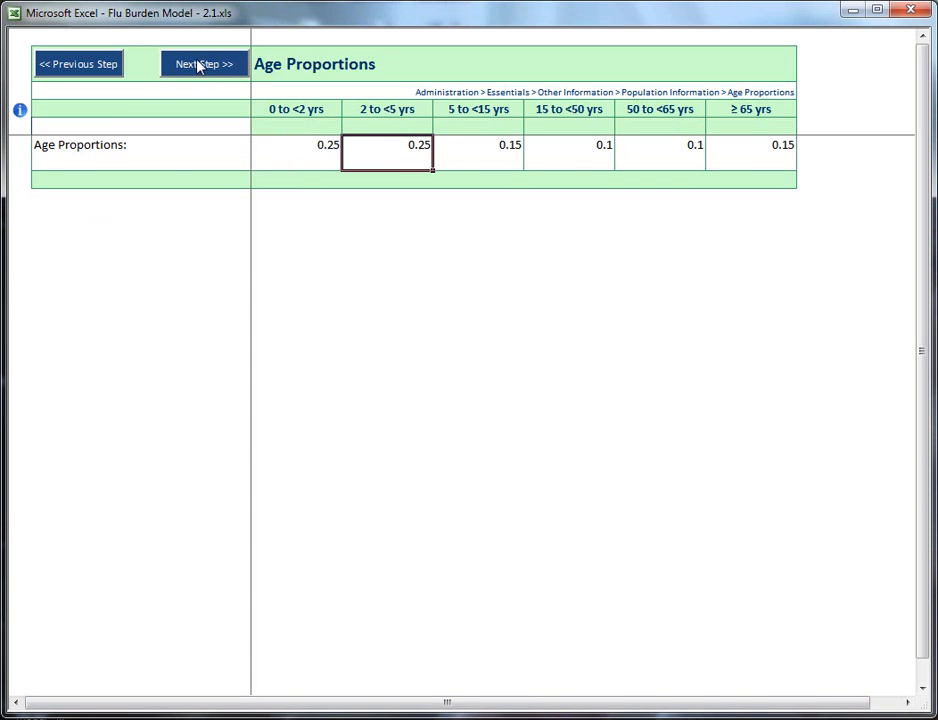
pyautogui.click(198, 65)
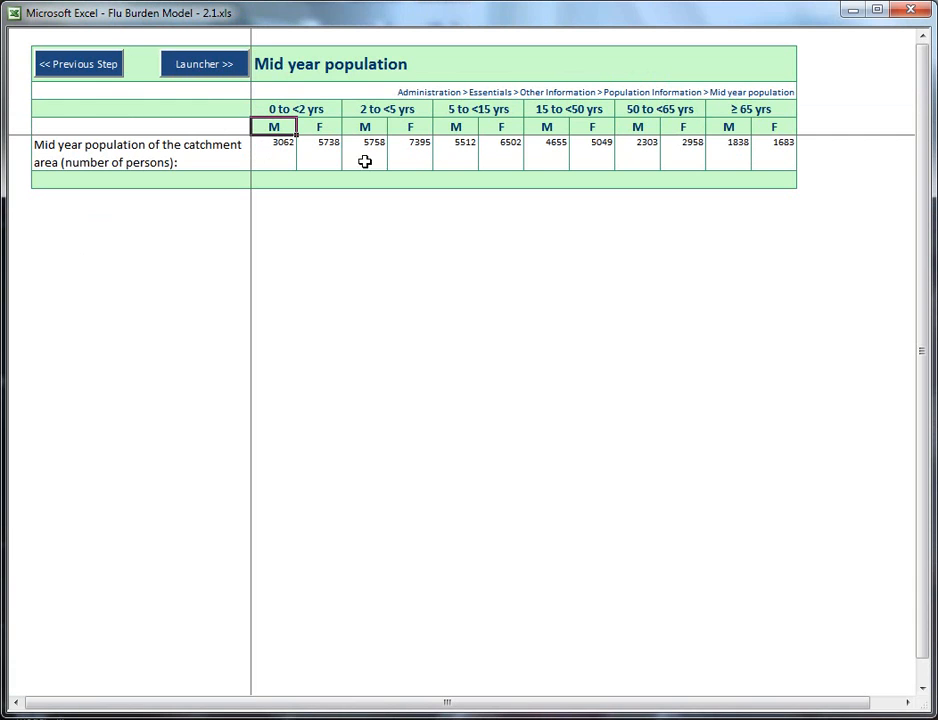
pyautogui.click(205, 65)
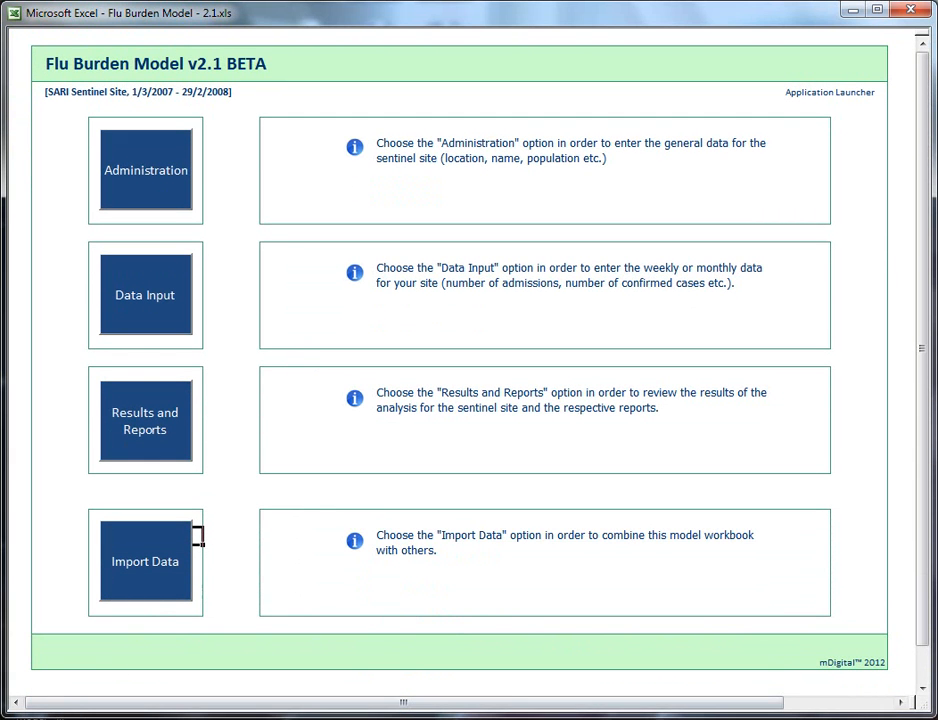
# Open the All Cases sheet under Data Input and load the month May 2007.
pyautogui.click(171, 318)
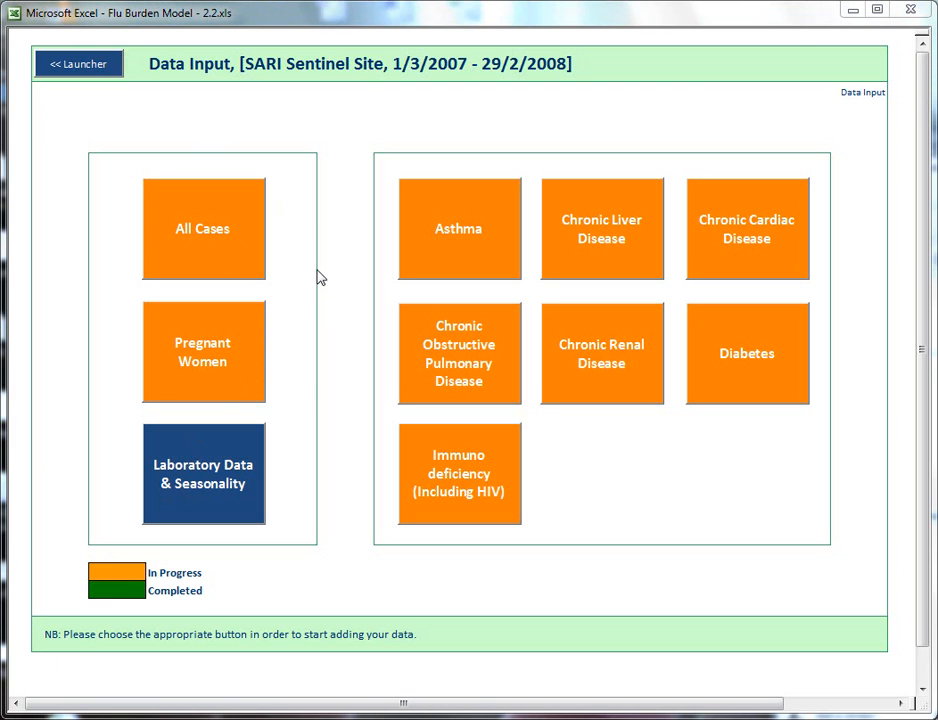
pyautogui.click(249, 234)
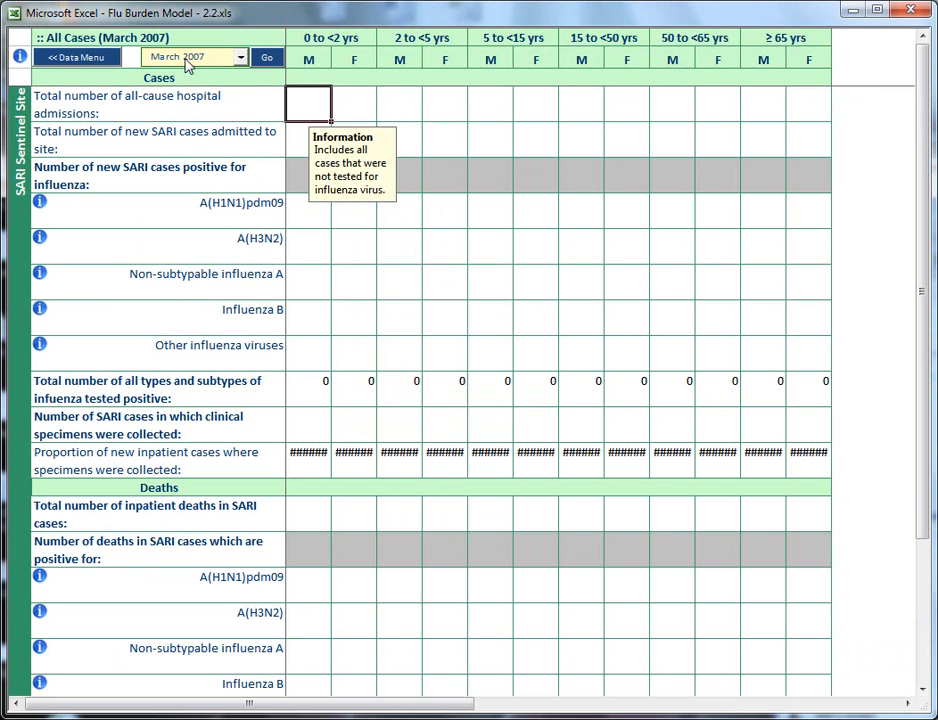
pyautogui.click(241, 57)
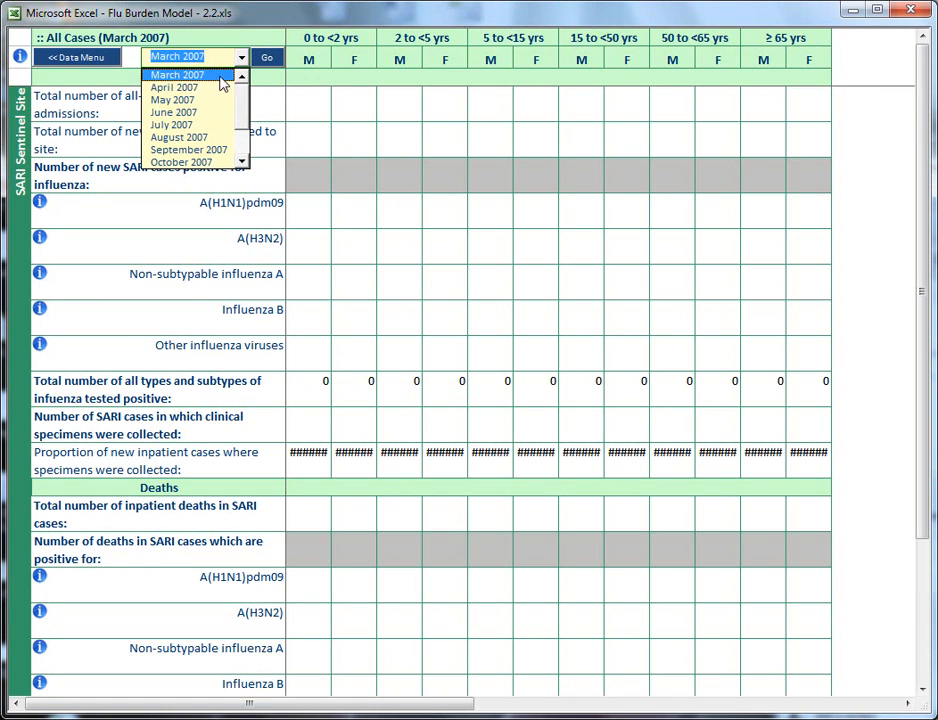
pyautogui.moveTo(241, 93)
pyautogui.mouseDown()
pyautogui.moveTo(234, 117)
pyautogui.moveTo(237, 75)
pyautogui.mouseUp()
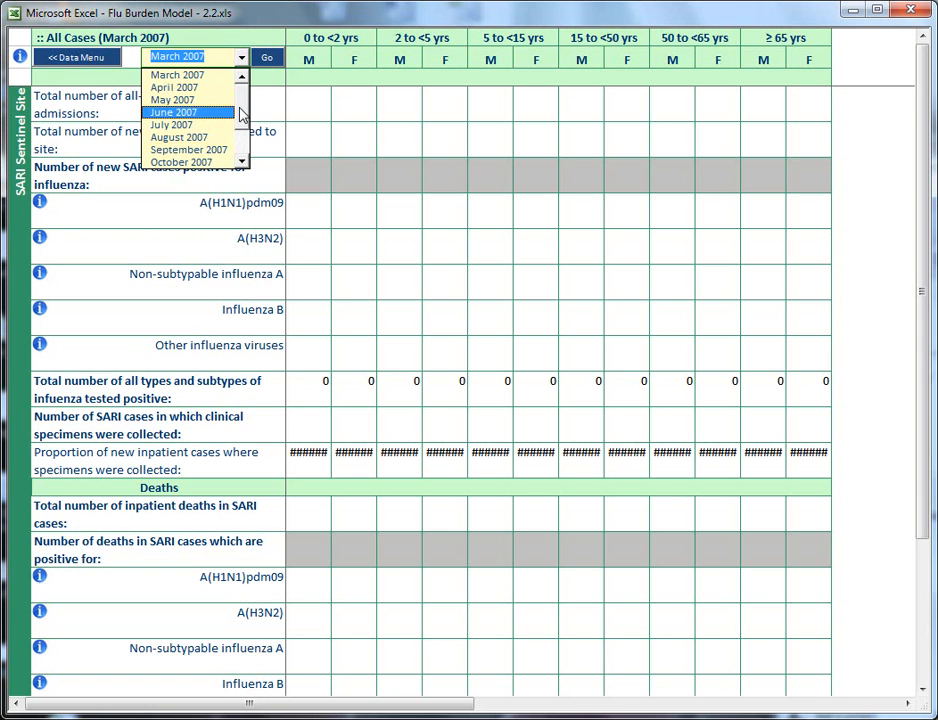
pyautogui.click(240, 58)
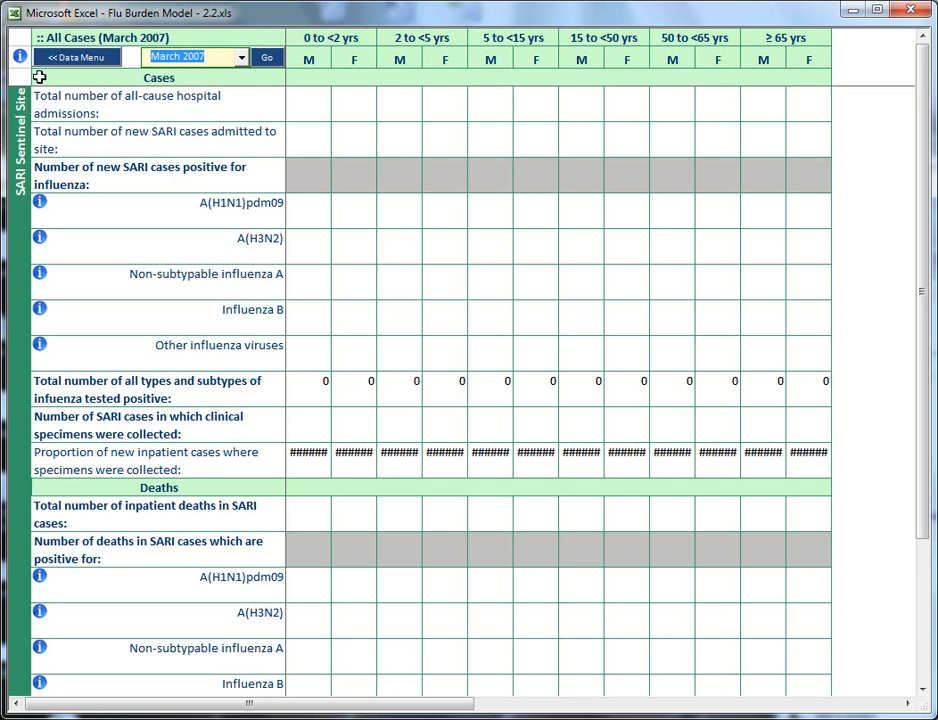
pyautogui.click(241, 59)
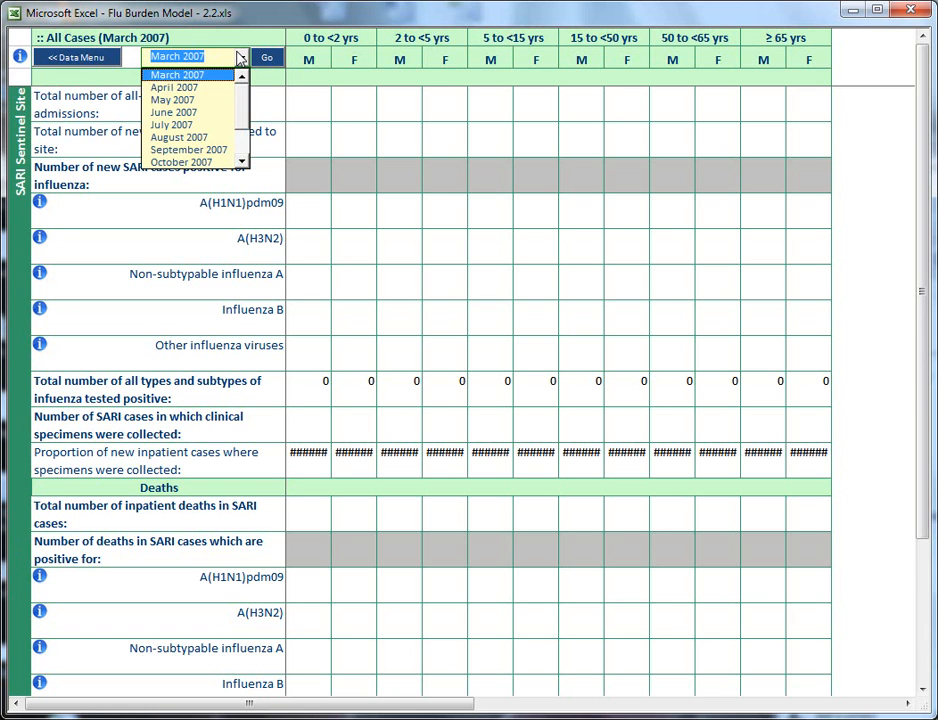
pyautogui.click(222, 101)
pyautogui.click(267, 57)
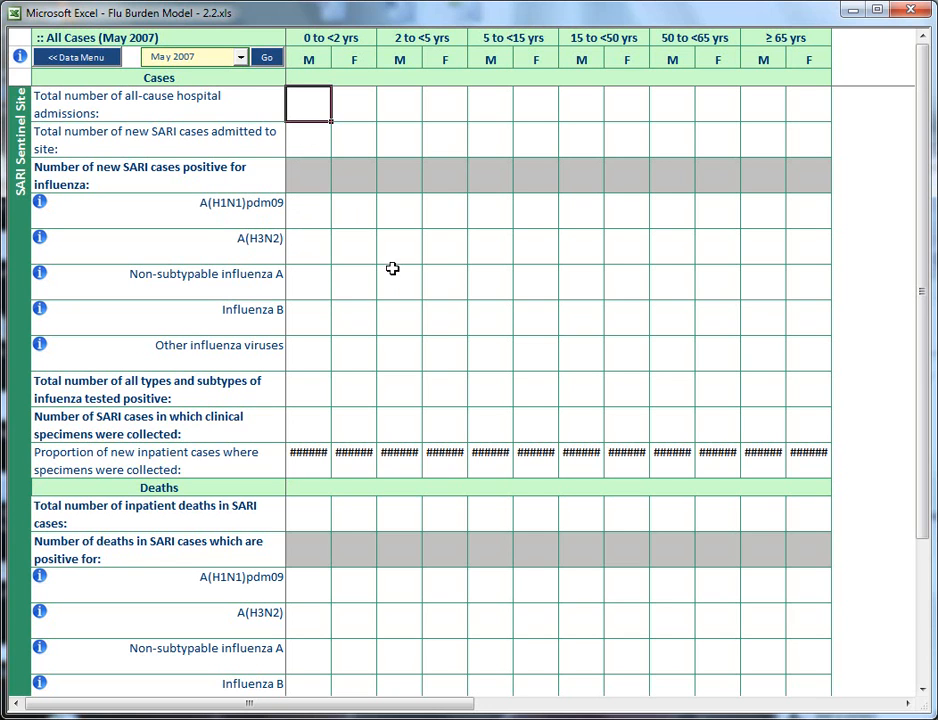
# For males 0 to <2 yrs, enter 12 all-cause hospital admissions and 10 new SARI cases admitted to the site.
pyautogui.write('12')
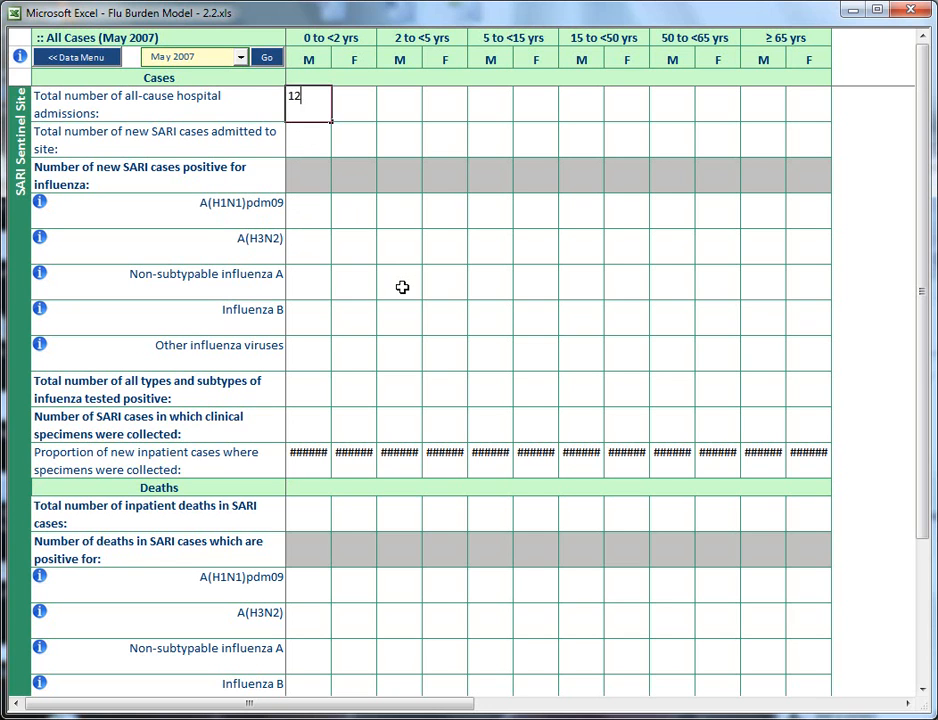
pyautogui.press('Return')
pyautogui.write('10')
pyautogui.press('Tab')
pyautogui.press('Tab')
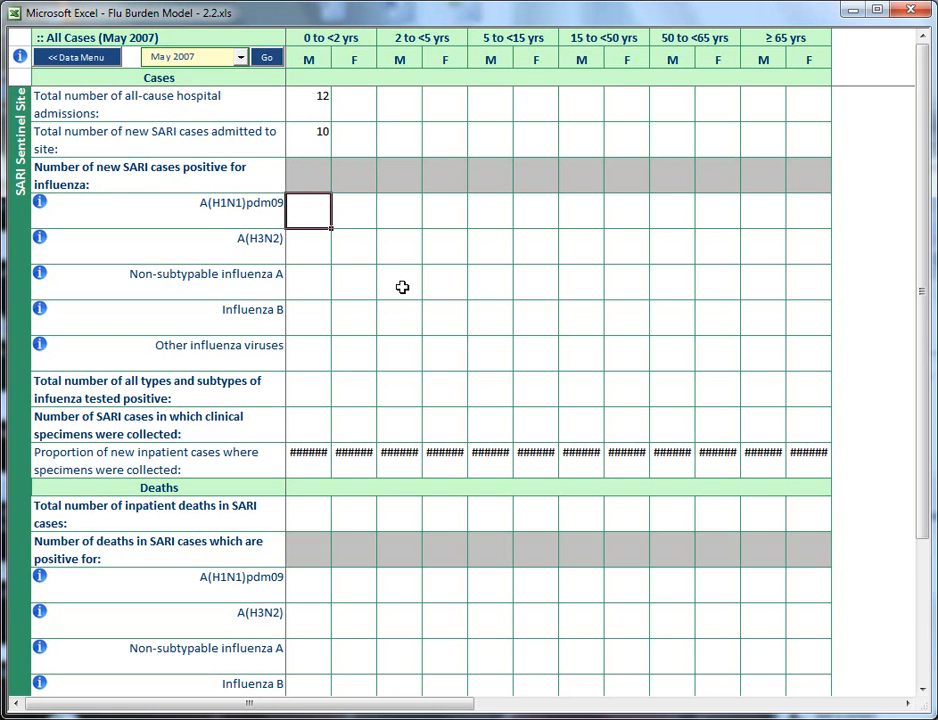
# Enter the influenza-positive SARI cases for males 0 to <2 yrs: 1 A(H1N1)pdm09, 2 A(H3N2) and 1 non-subtypable influenza A.
pyautogui.write('1')
pyautogui.press('Tab')
pyautogui.press('Return')
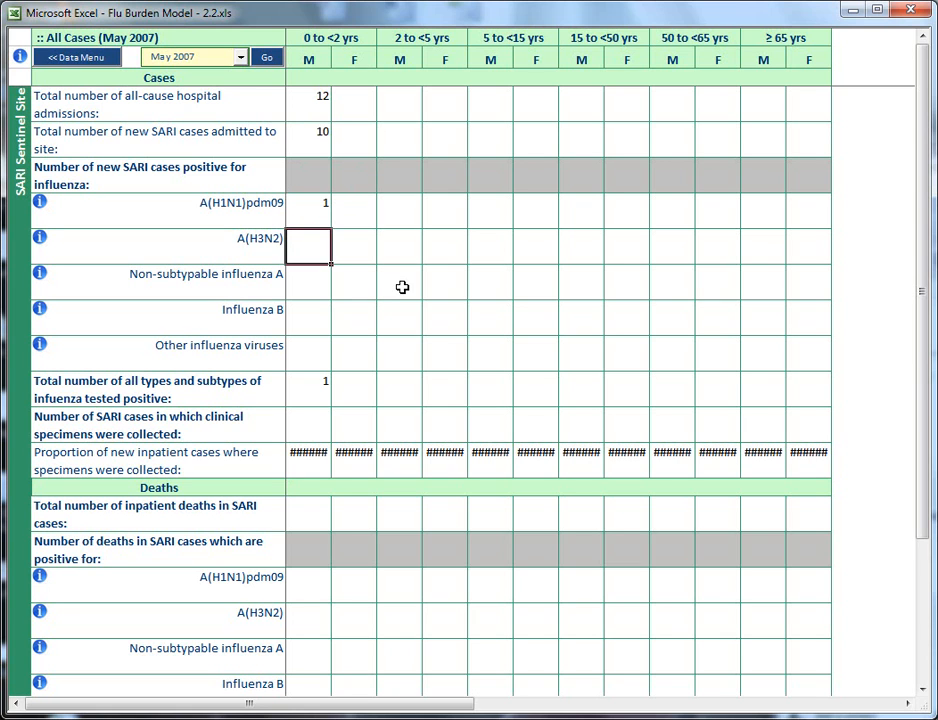
pyautogui.write('2')
pyautogui.press('Return')
pyautogui.write('1')
pyautogui.press('Return')
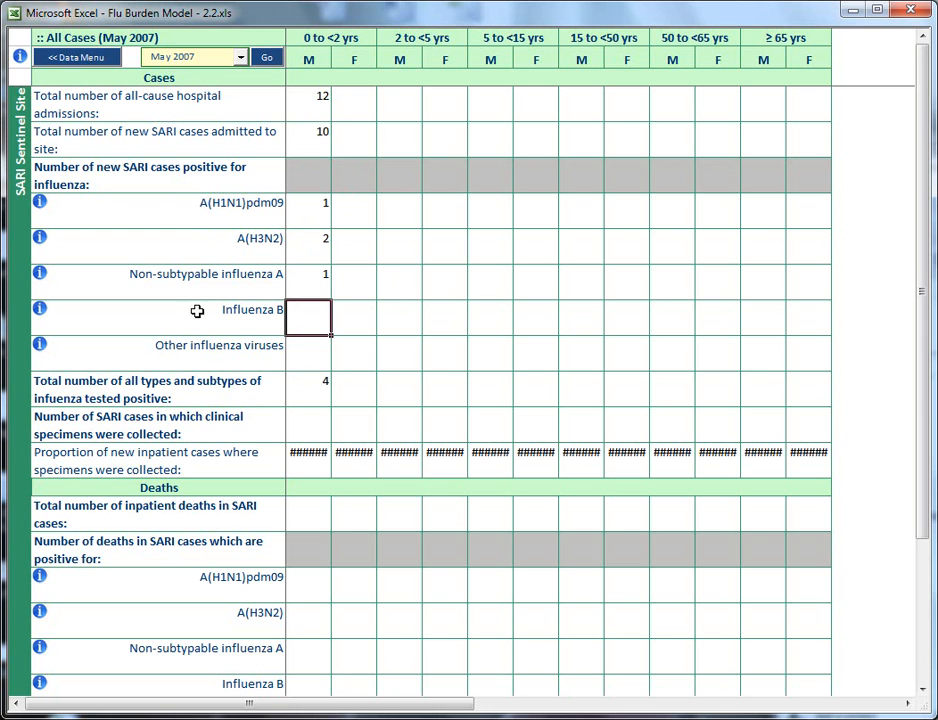
# For females 0 to <2 yrs, enter 10 all-cause admissions, 8 new SARI cases and 6 as the total influenza positives.
pyautogui.click(358, 98)
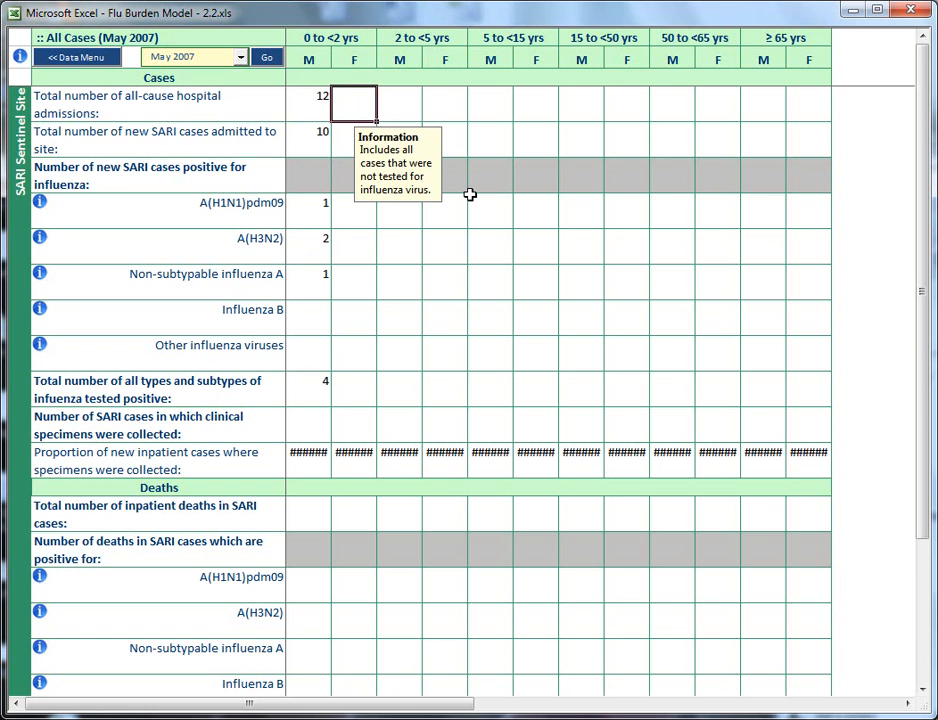
pyautogui.write('10')
pyautogui.press('Return')
pyautogui.write('8')
pyautogui.press('Return')
pyautogui.click(368, 390)
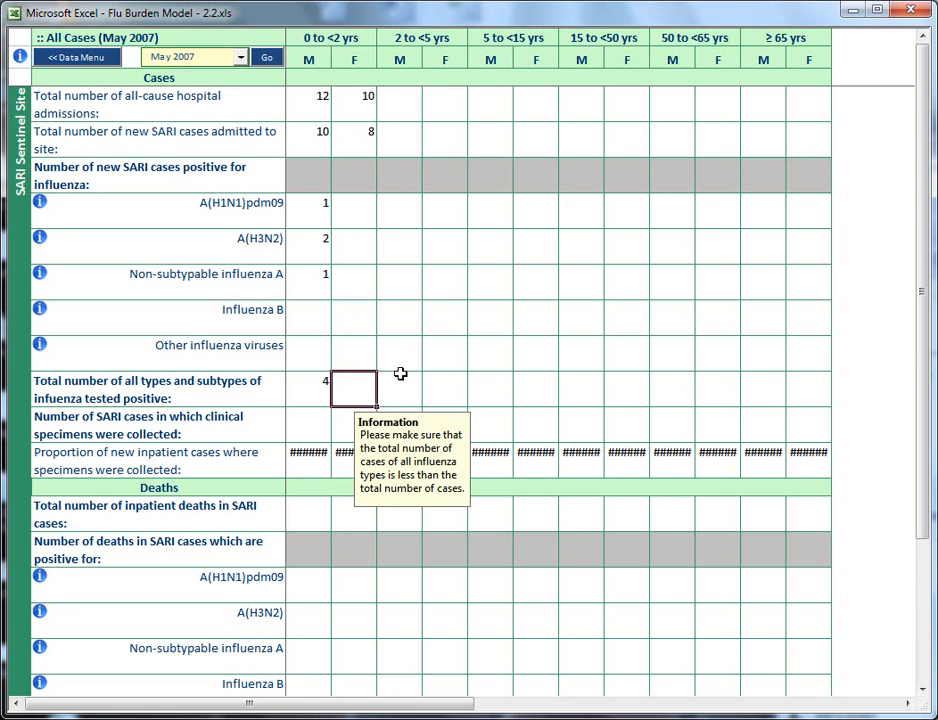
pyautogui.write('6')
pyautogui.press('Return')
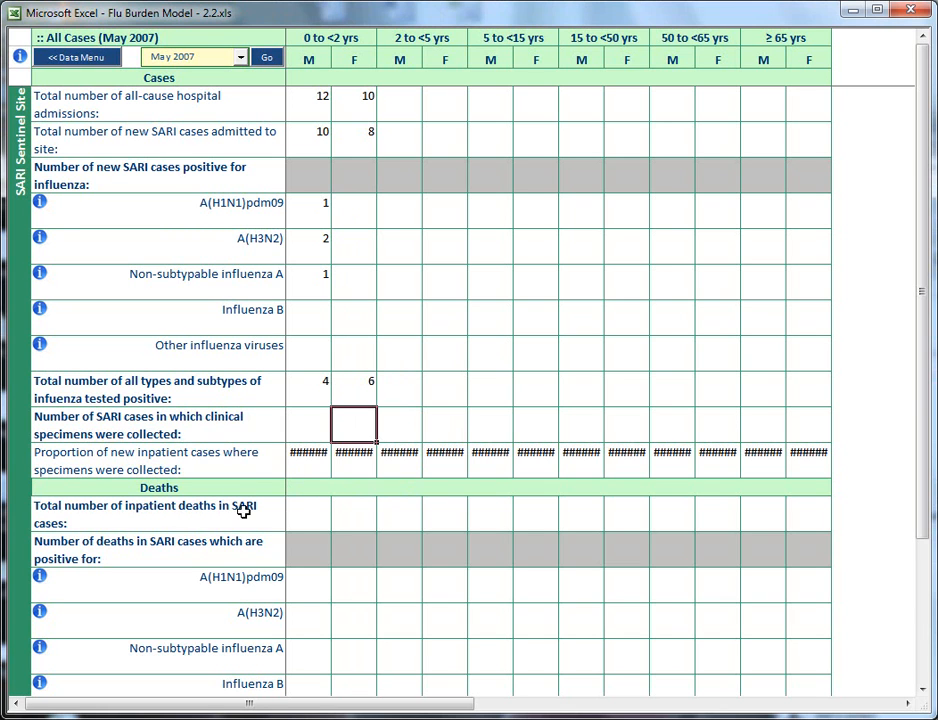
# Examine the Deaths section of the All Cases sheet and return to the Data Input menu.
pyautogui.click(367, 511)
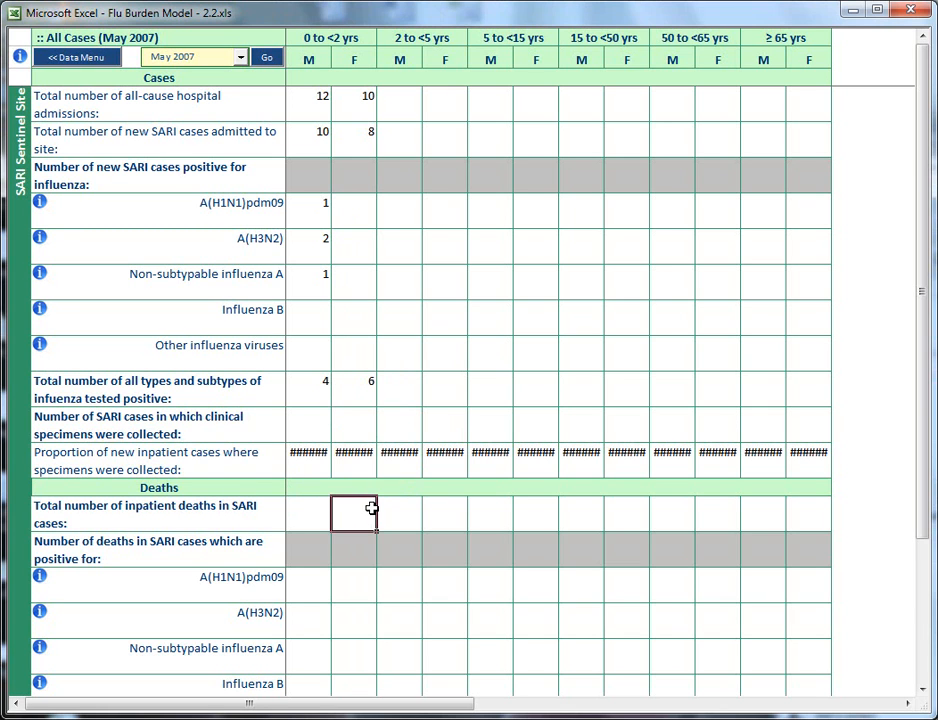
pyautogui.scroll(-3, 373, 508)
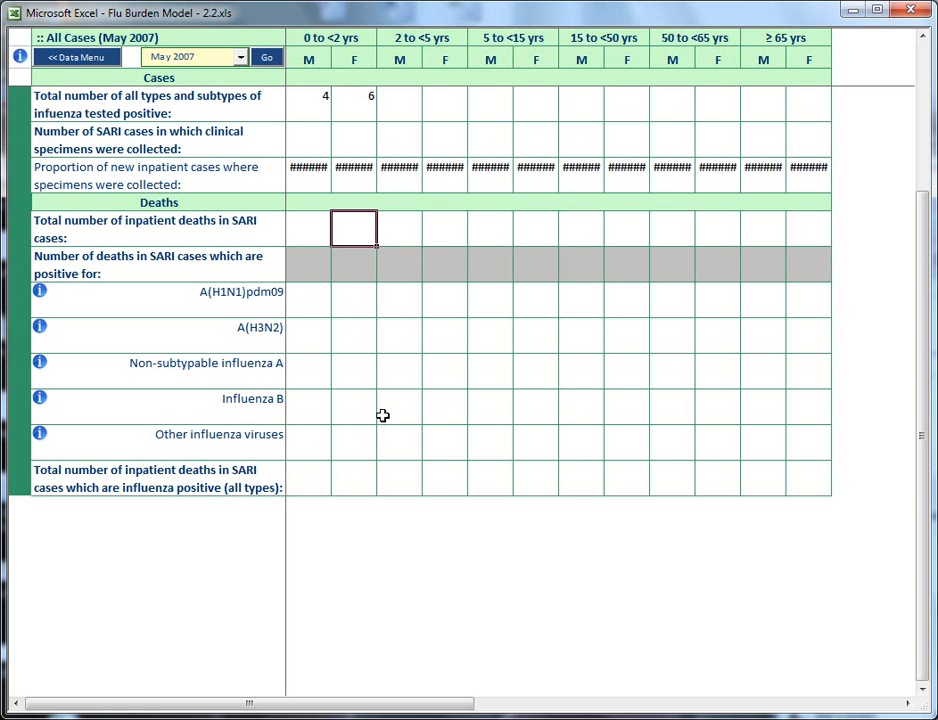
pyautogui.scroll(3, 419, 384)
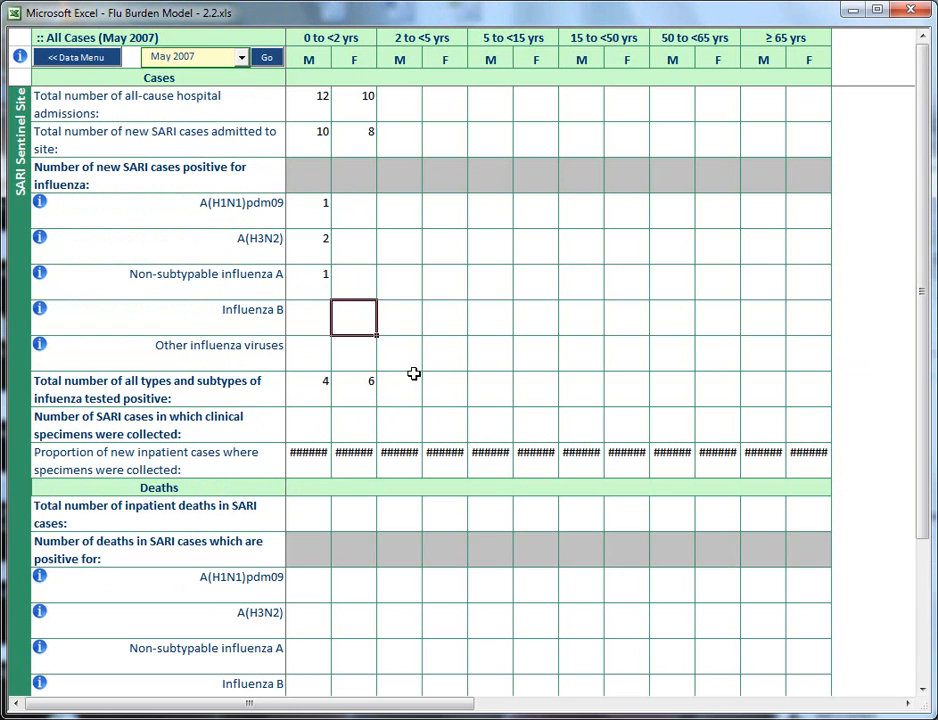
pyautogui.click(96, 59)
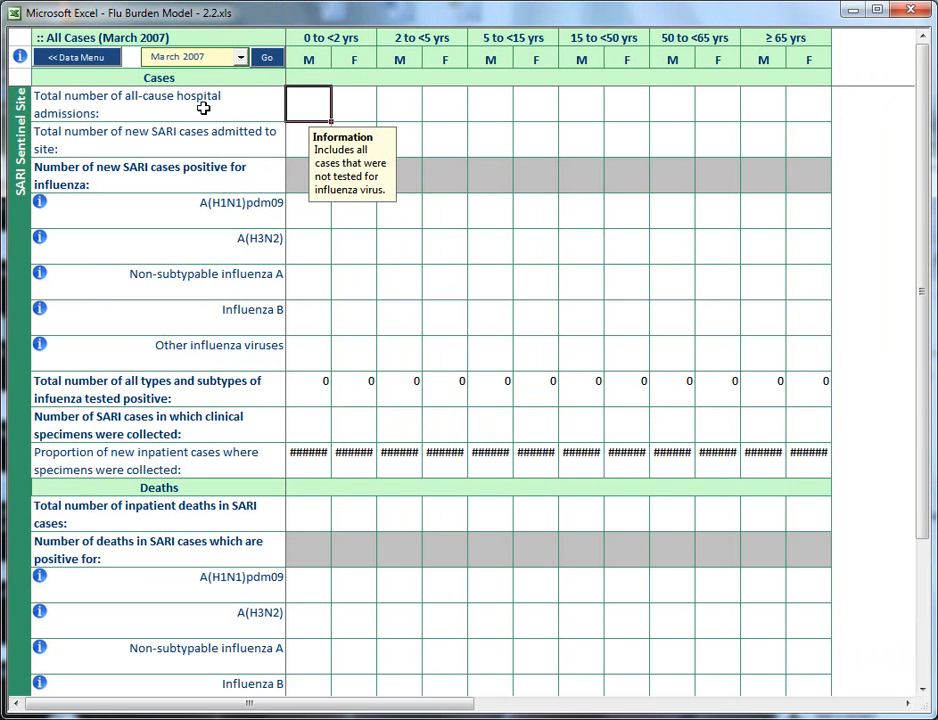
pyautogui.click(80, 60)
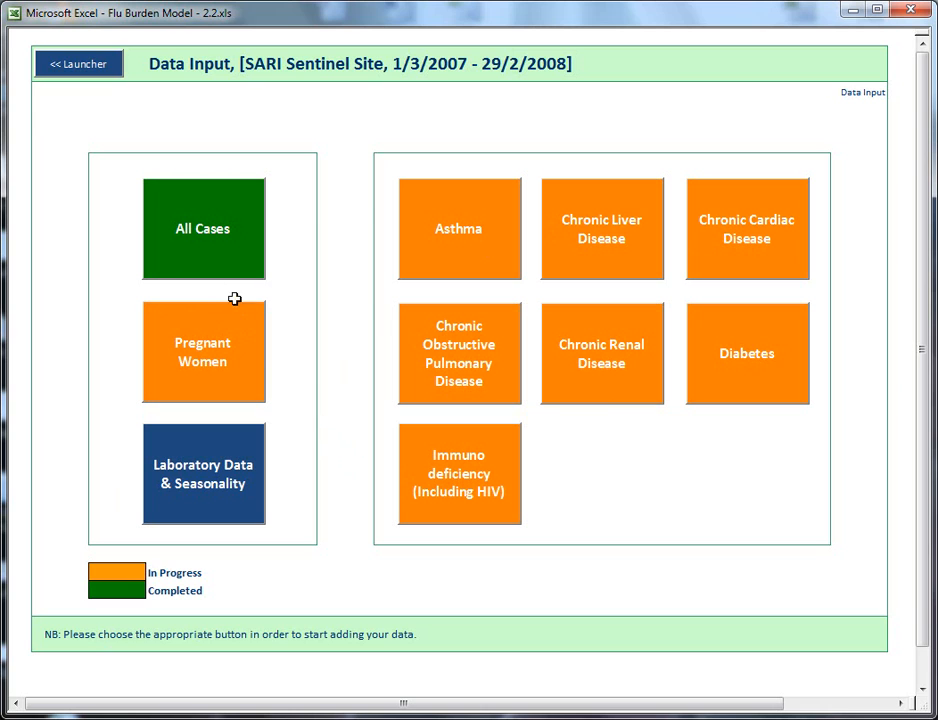
# Examine the filled March 2007 All Cases data, including the empty Other influenza viruses cells, and return to the Data Input menu.
pyautogui.click(201, 247)
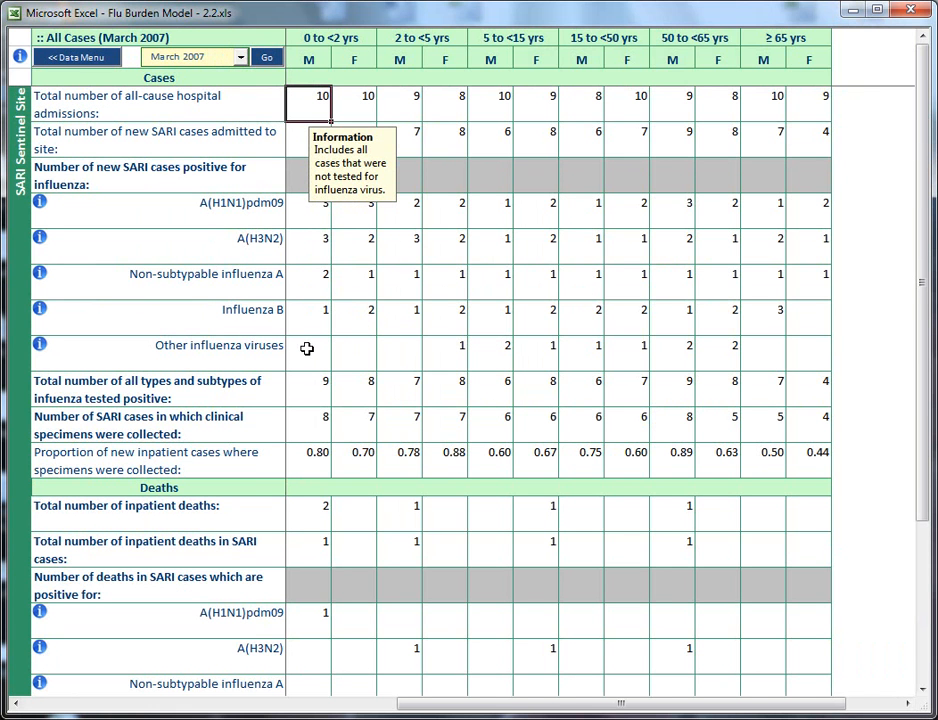
pyautogui.click(308, 346)
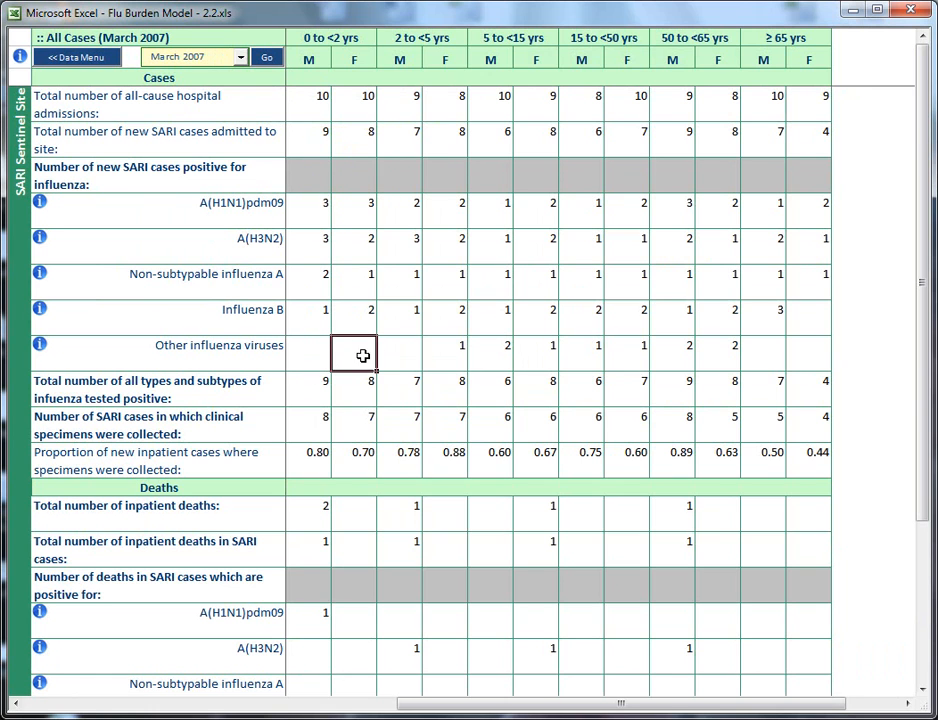
pyautogui.click(404, 355)
pyautogui.click(768, 348)
pyautogui.click(796, 348)
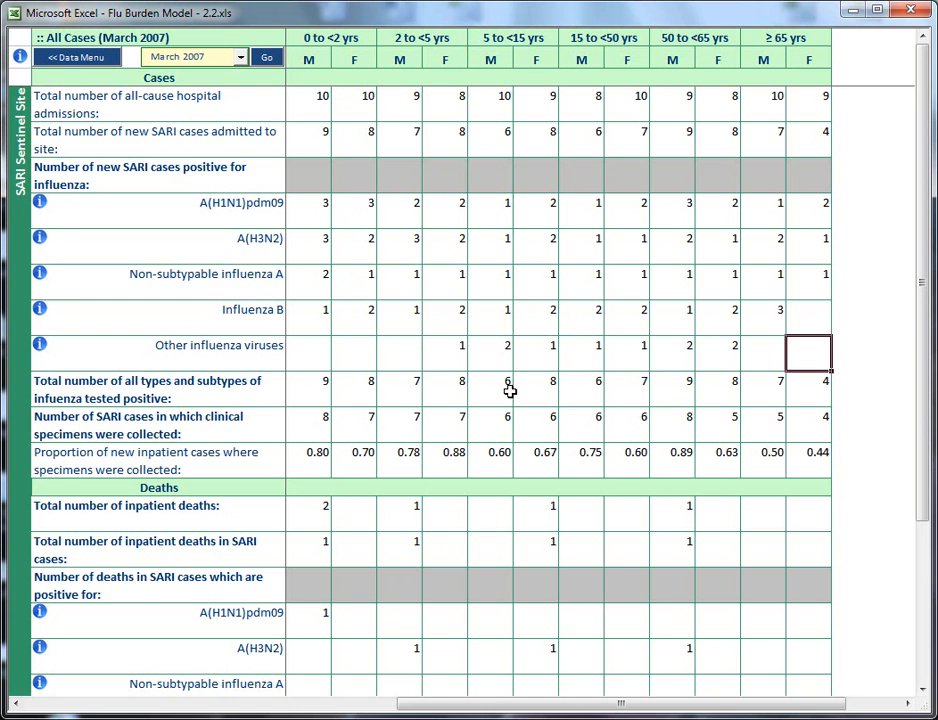
pyautogui.click(73, 58)
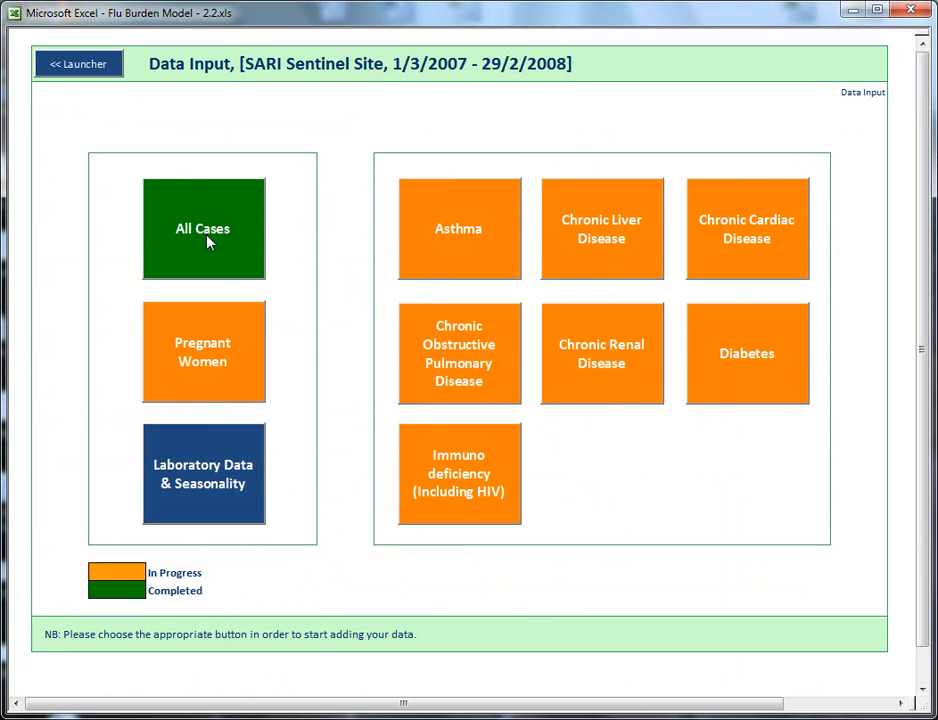
# Go back to the launcher and open the All Cases output under Results and Reports.
pyautogui.click(68, 62)
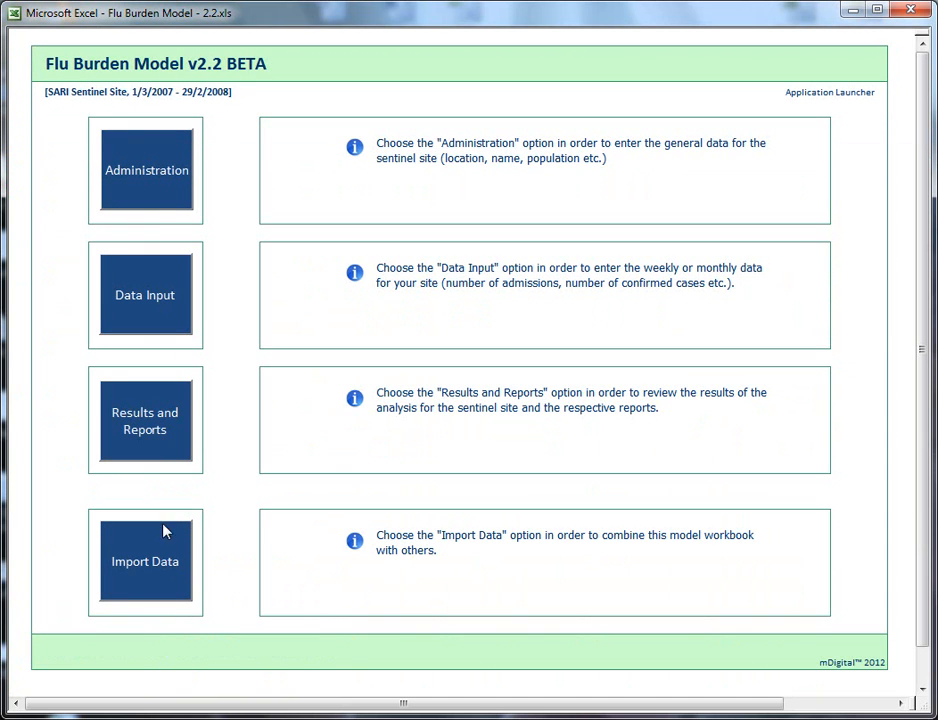
pyautogui.click(157, 433)
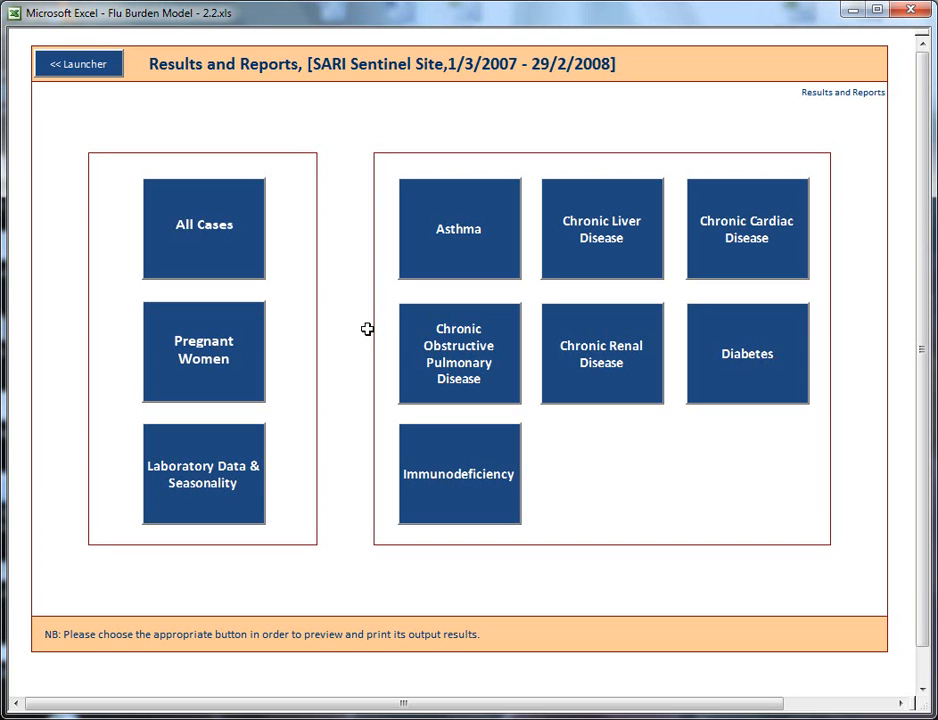
pyautogui.click(206, 219)
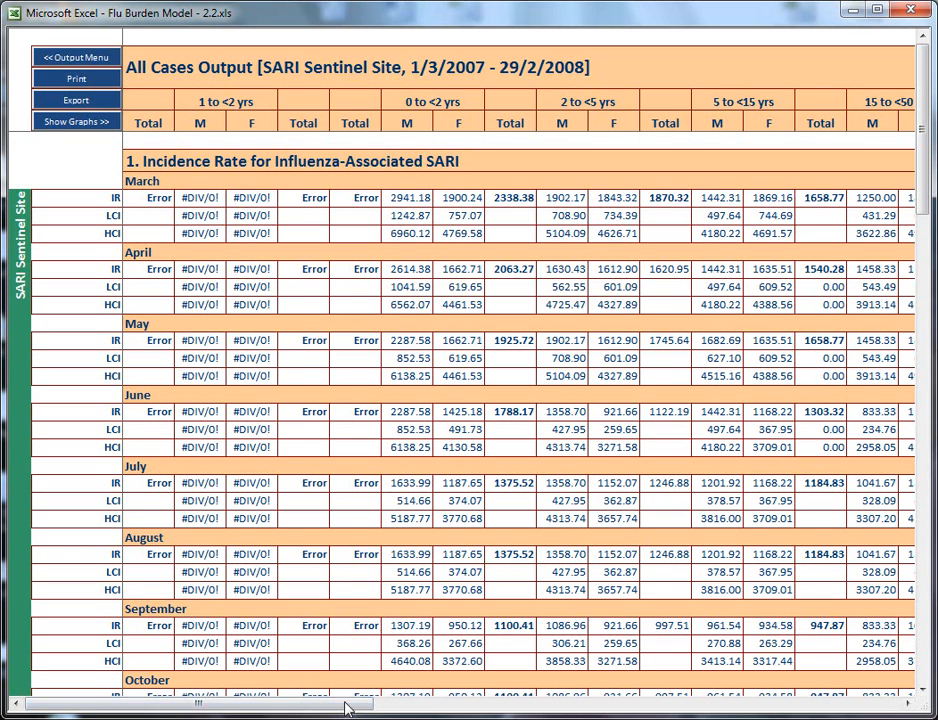
# Examine all five sections of the All Cases output, from the influenza-associated SARI incidence rate to the influenza contribution in SARI deaths.
pyautogui.moveTo(343, 708); pyautogui.dragTo(614, 709)
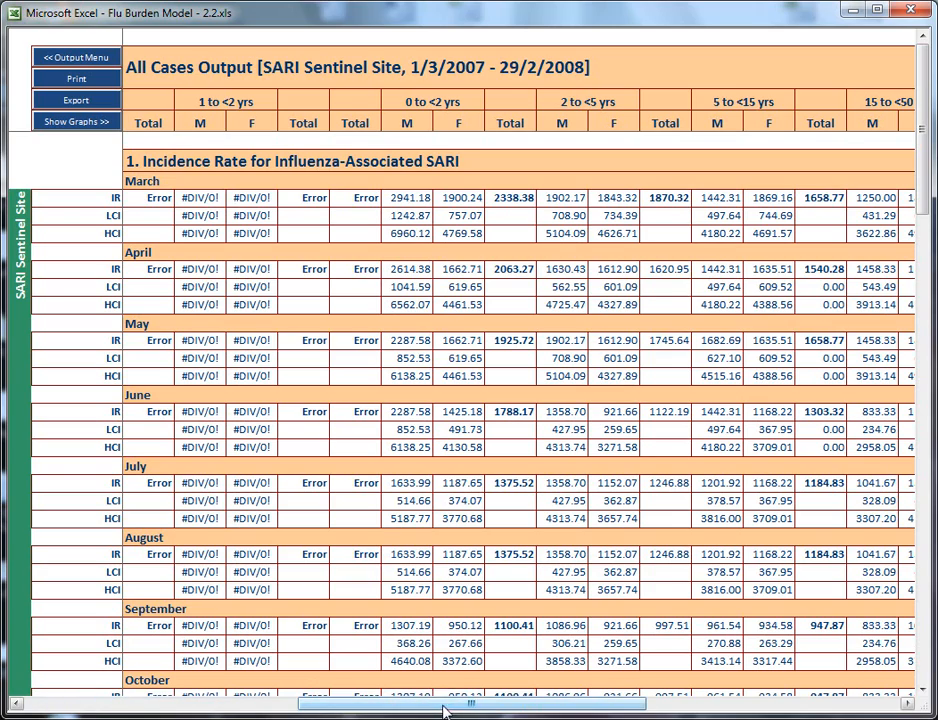
pyautogui.moveTo(470, 710); pyautogui.dragTo(360, 703)
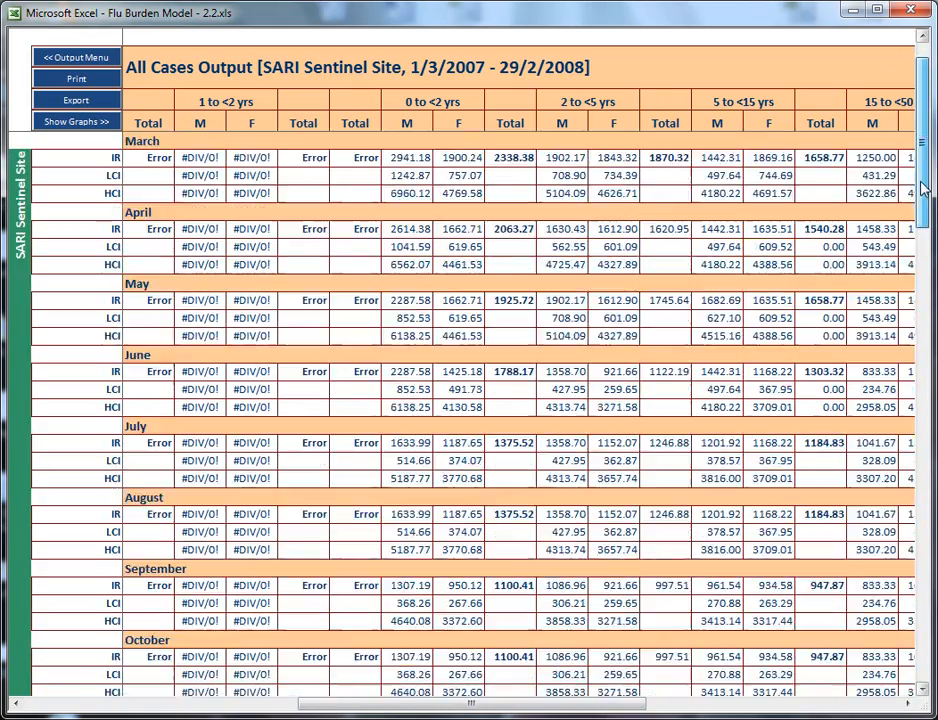
pyautogui.moveTo(924, 188); pyautogui.dragTo(920, 478)
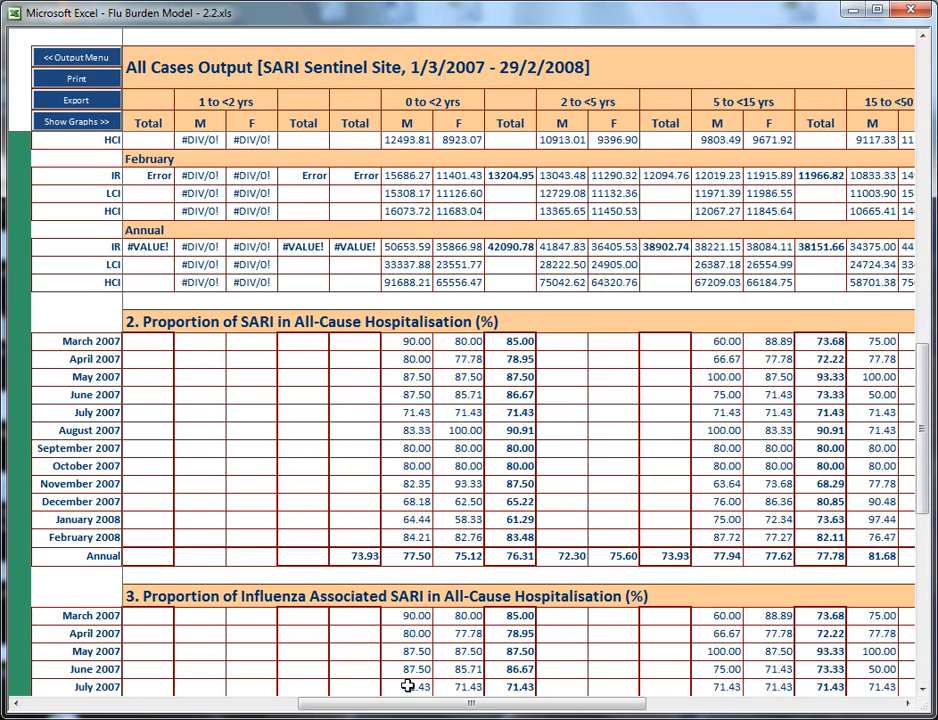
pyautogui.moveTo(921, 400); pyautogui.dragTo(922, 522)
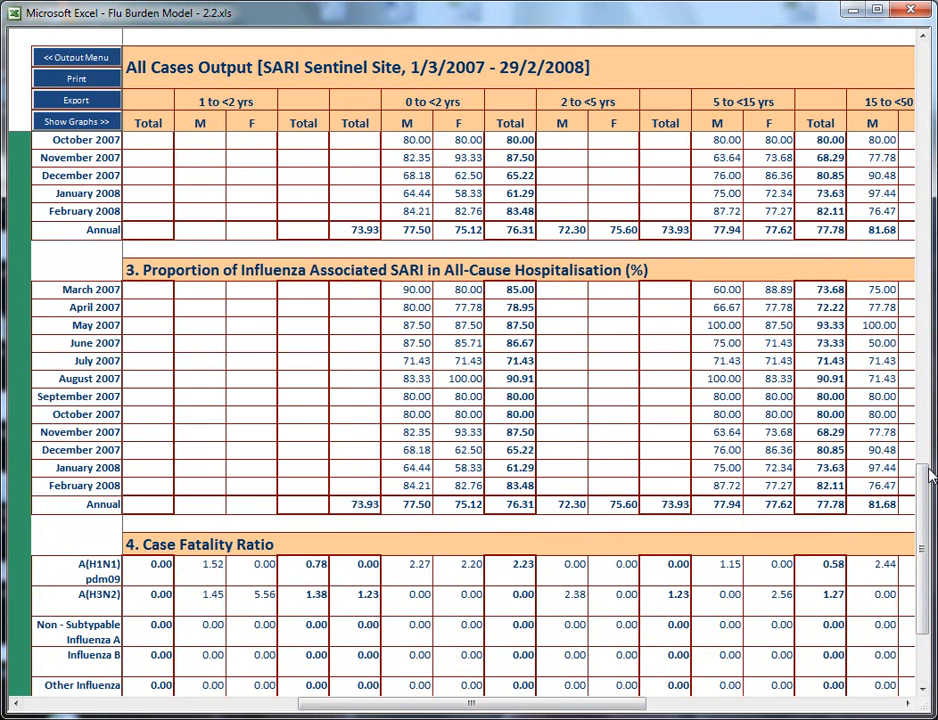
pyautogui.moveTo(927, 502); pyautogui.dragTo(875, 578)
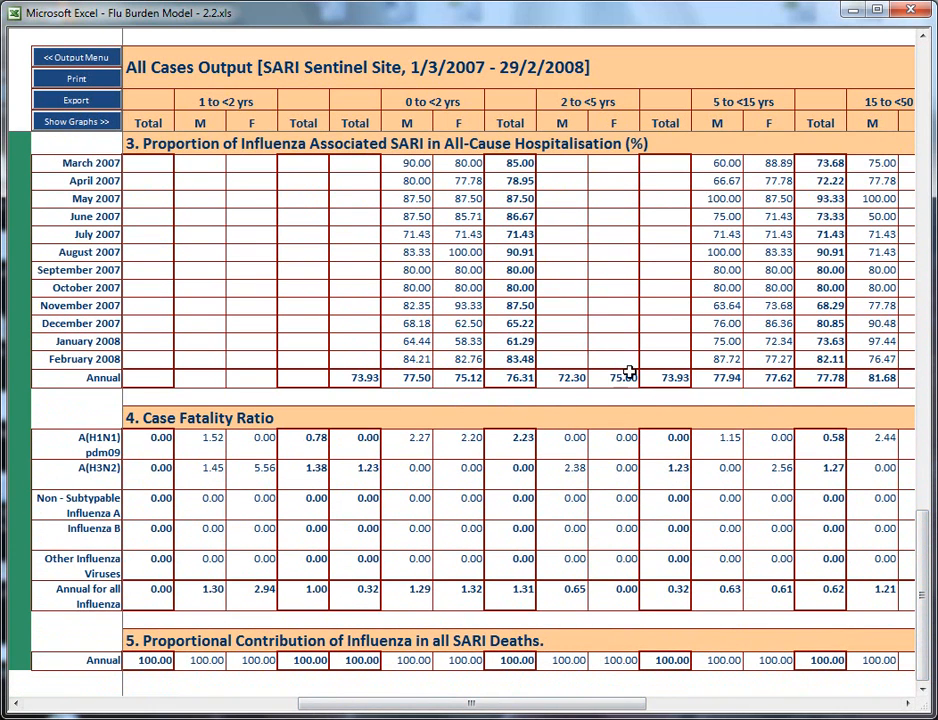
pyautogui.click(924, 432)
pyautogui.scroll(12, 924, 432)
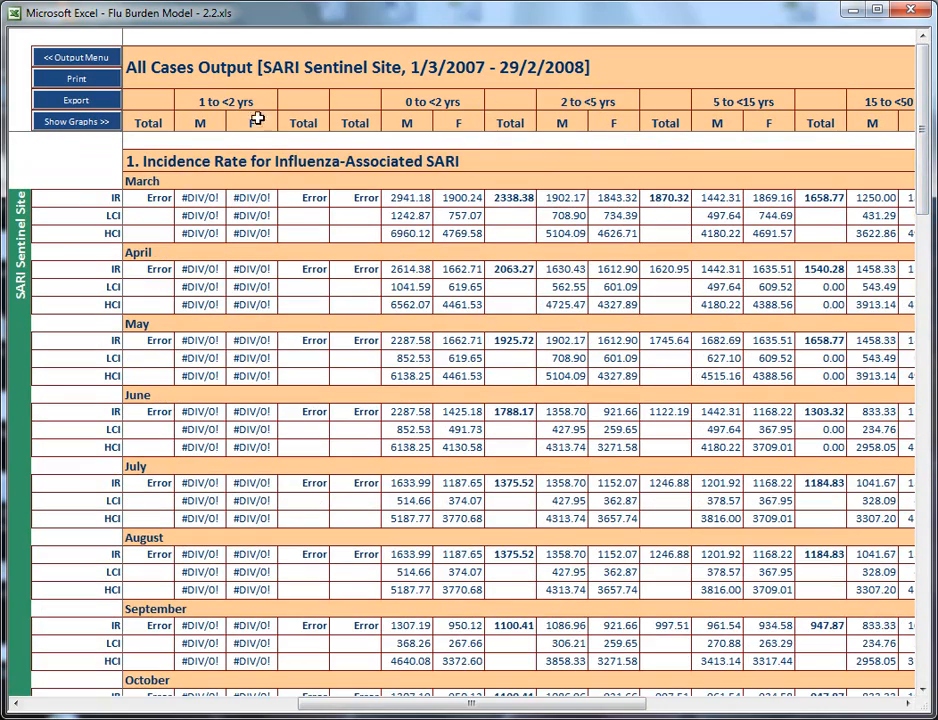
pyautogui.click(131, 710)
# Preview the All Cases output for printing, set its page scaling to 60% of normal size and close the preview.
pyautogui.click(80, 84)
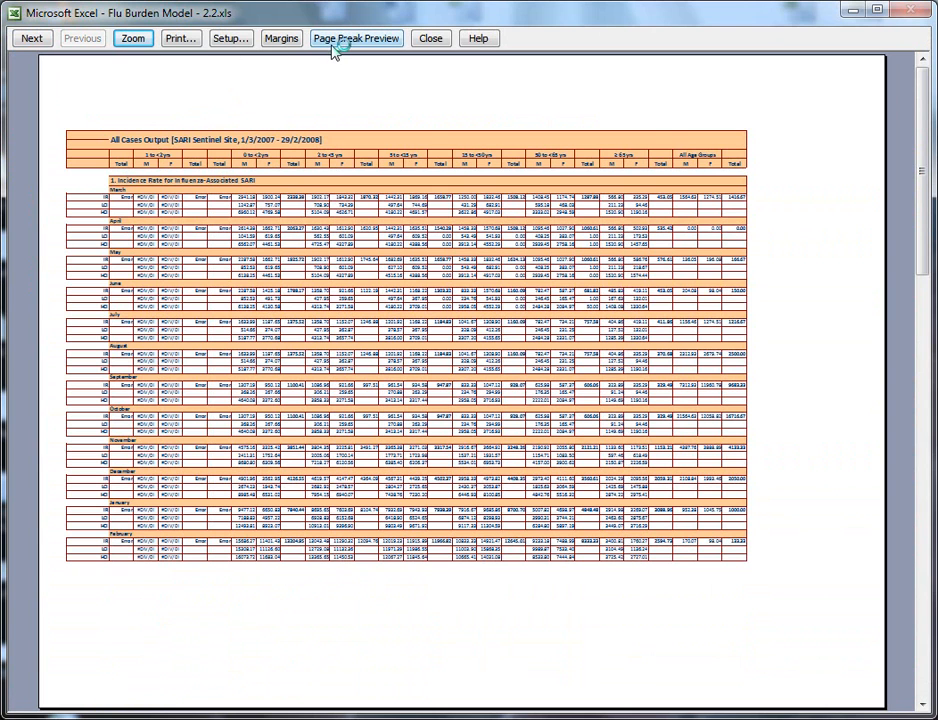
pyautogui.click(228, 40)
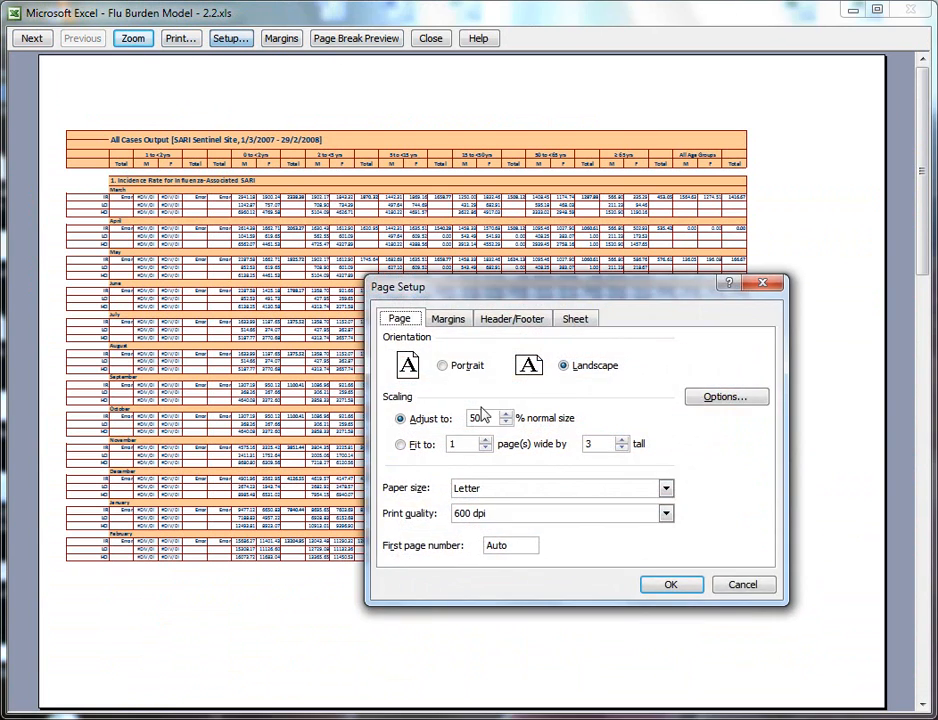
pyautogui.moveTo(494, 419); pyautogui.dragTo(441, 415)
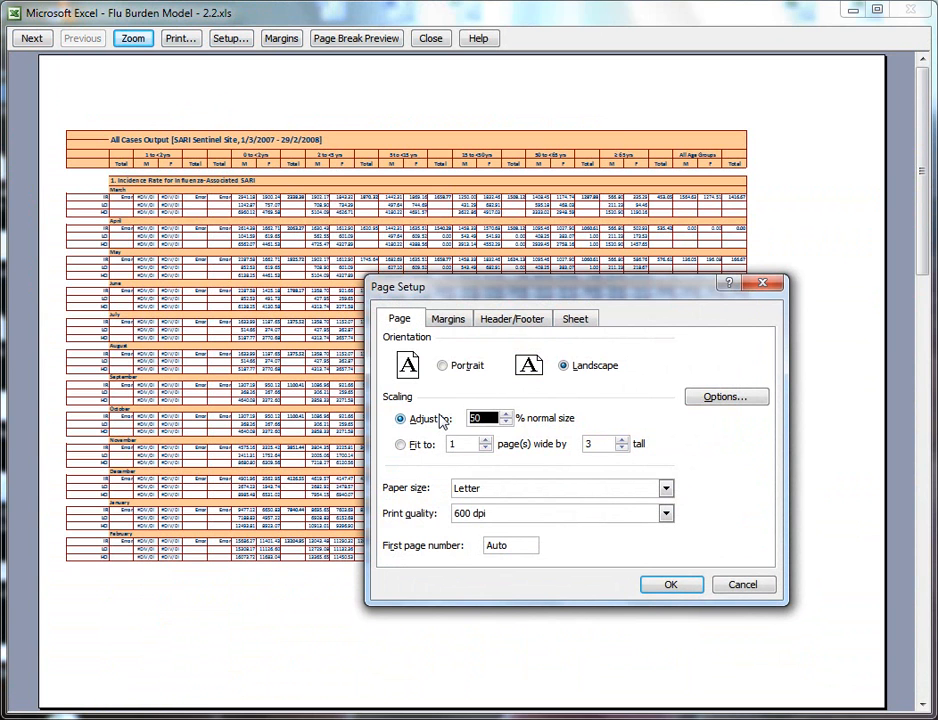
pyautogui.write('60')
pyautogui.press('Return')
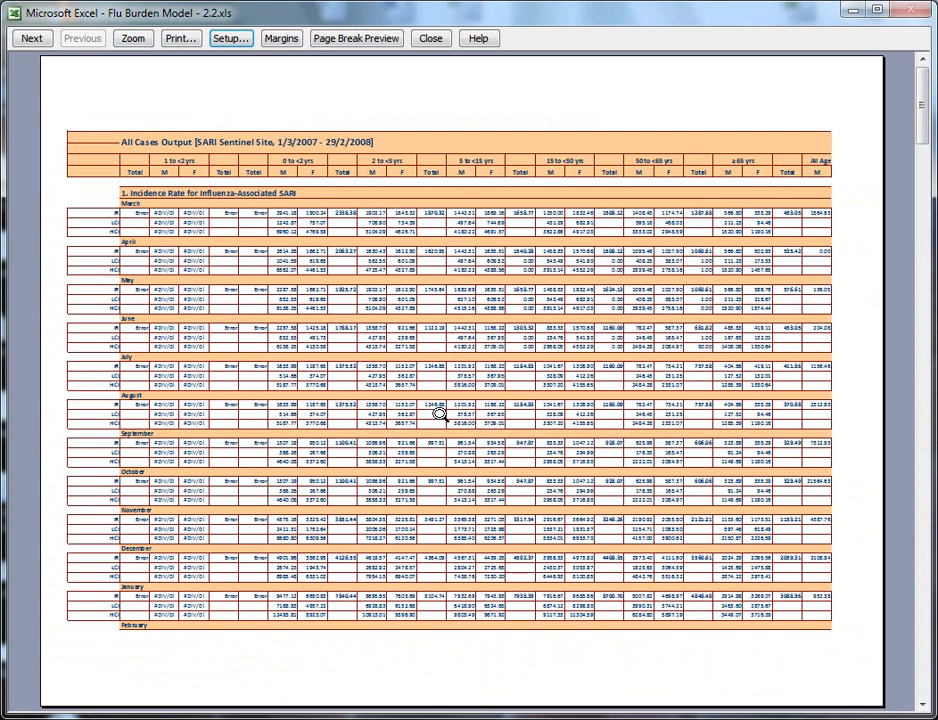
pyautogui.click(431, 40)
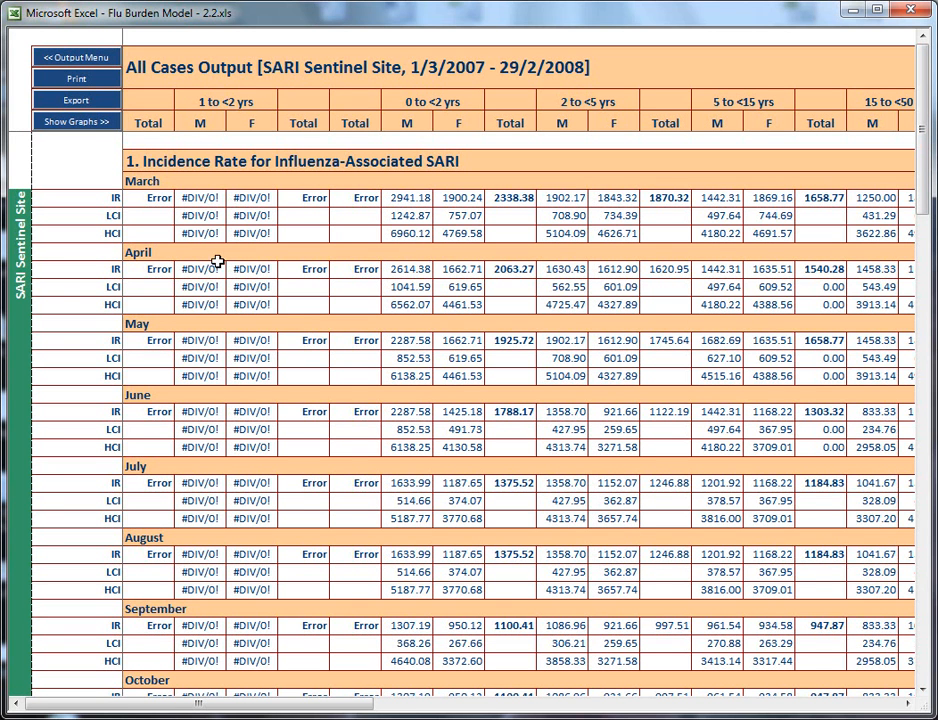
# Start exporting the All Cases output to an Excel file and cancel without saving.
pyautogui.click(92, 108)
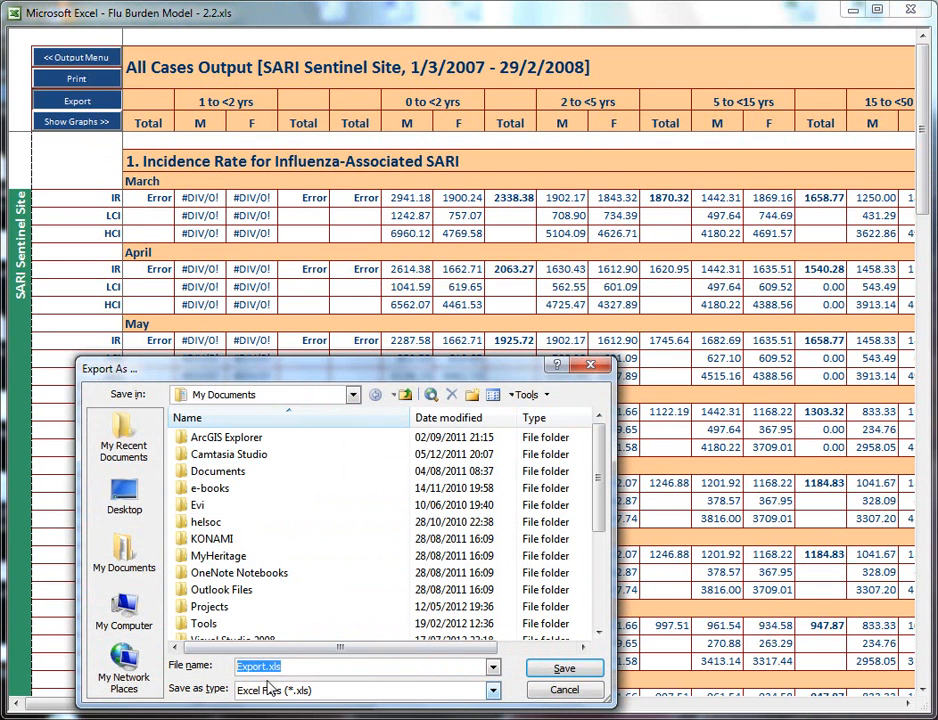
pyautogui.click(563, 691)
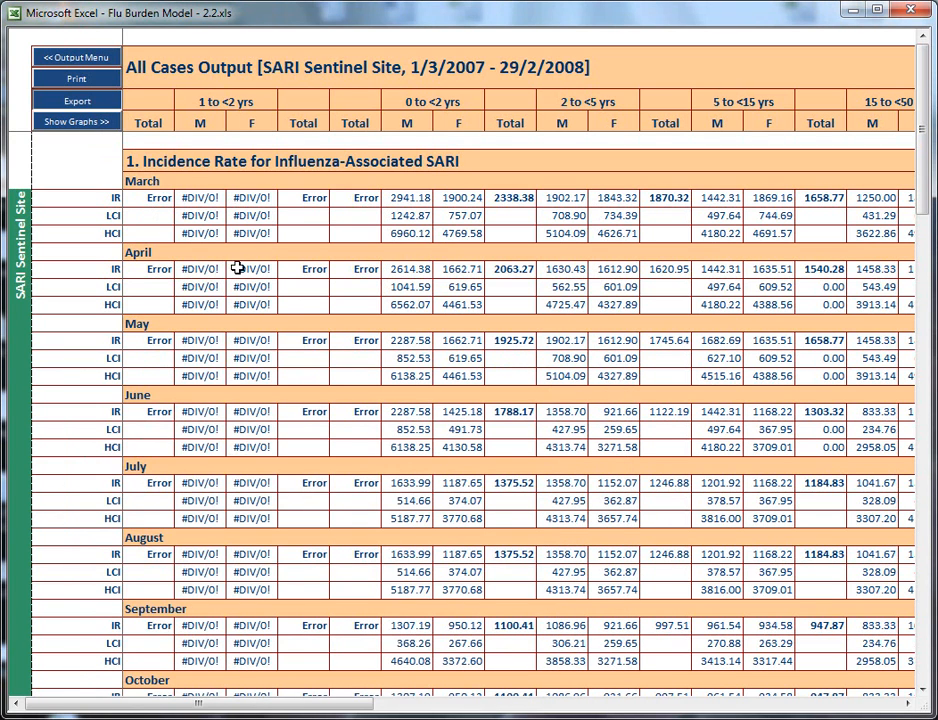
# Examine the All Cases graphs, from monthly incidence rate to proportion of influenza-associated SARI, and return to the Results and Reports menu.
pyautogui.click(92, 121)
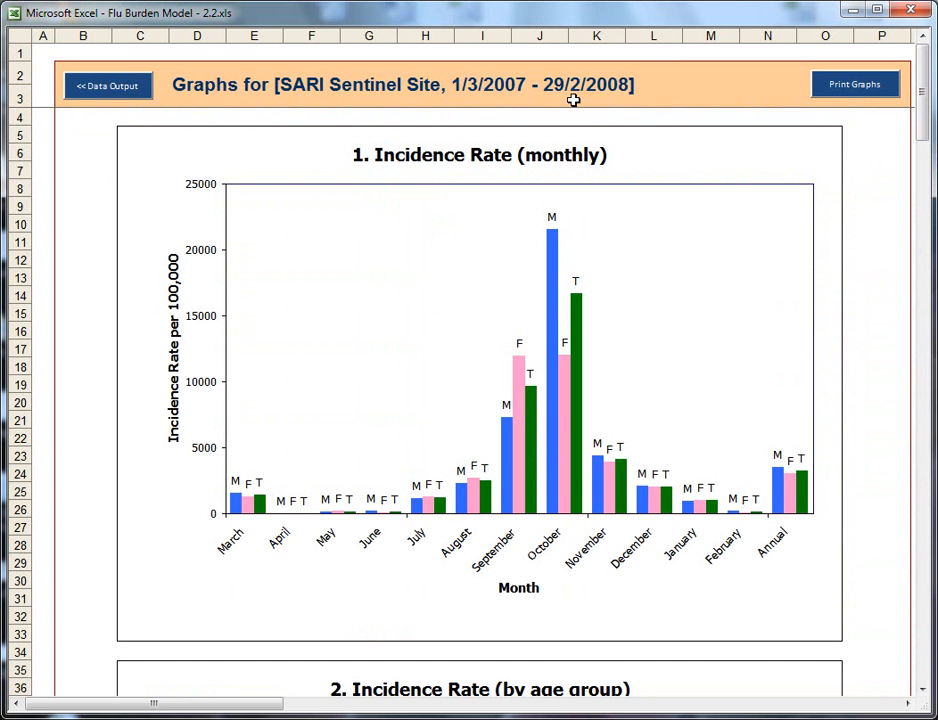
pyautogui.moveTo(928, 122); pyautogui.dragTo(918, 394)
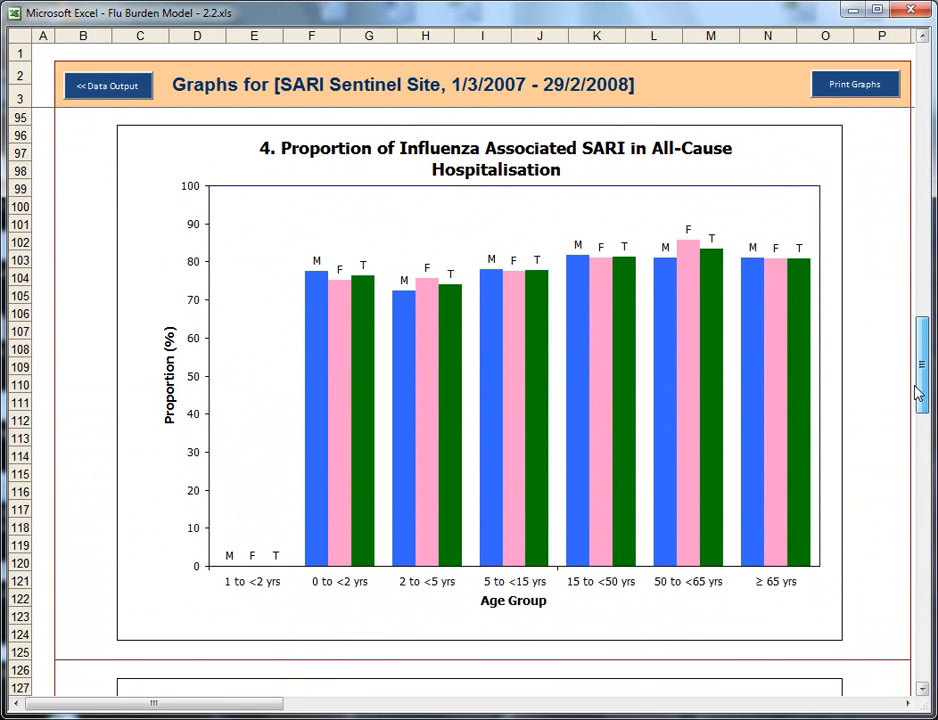
pyautogui.moveTo(918, 393); pyautogui.dragTo(921, 140)
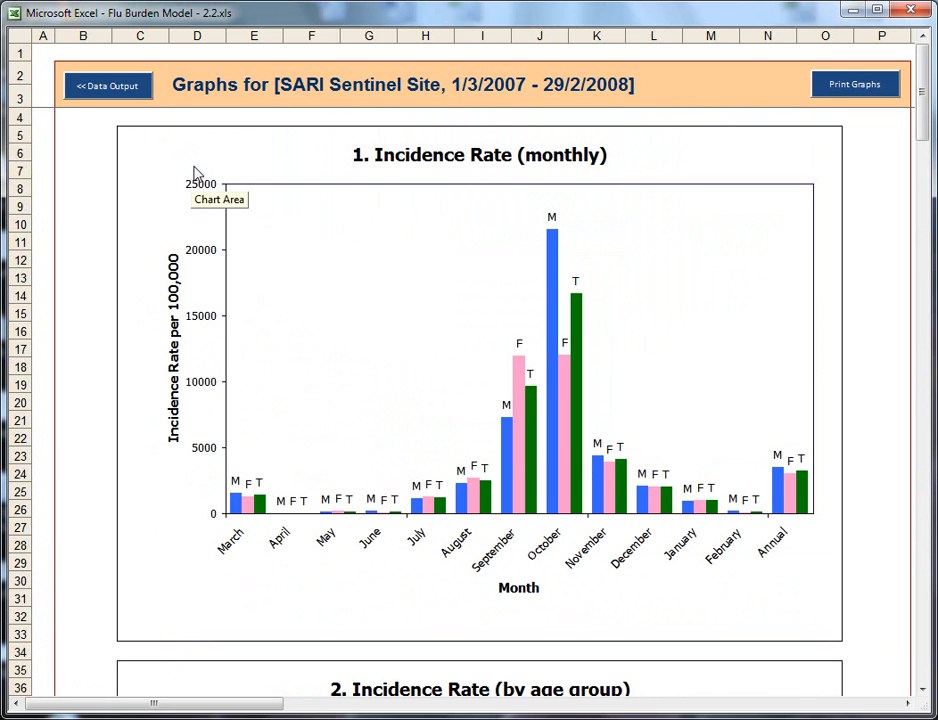
pyautogui.click(140, 90)
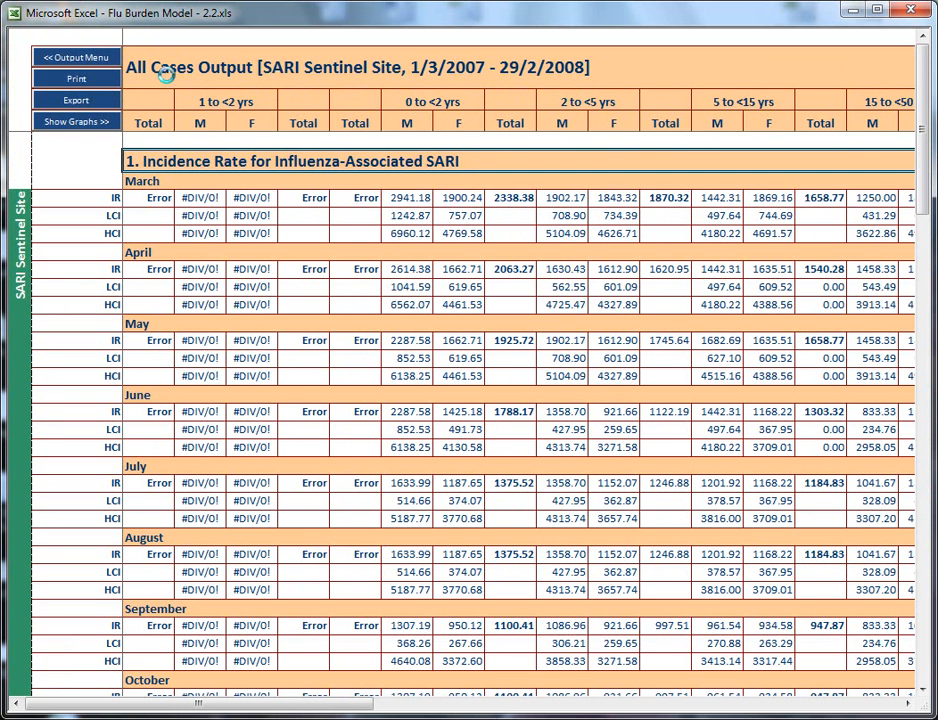
pyautogui.click(92, 121)
pyautogui.click(132, 90)
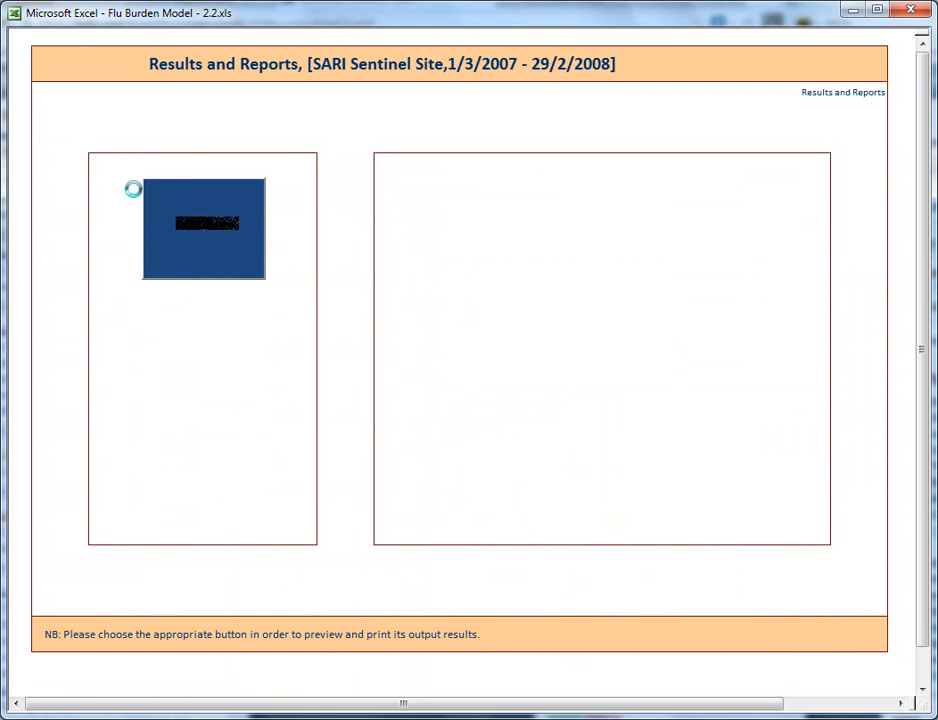
# Open the March 2007 Asthma sheet under Data Input, examine its Cases and Deaths fields, and return to the Data Input menu.
pyautogui.click(80, 62)
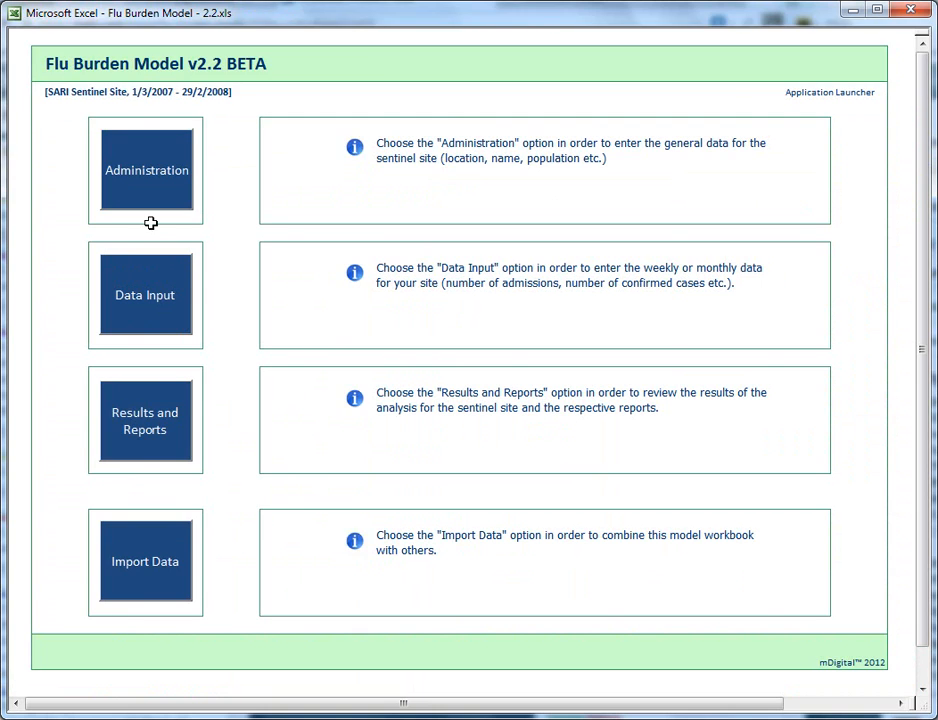
pyautogui.click(167, 309)
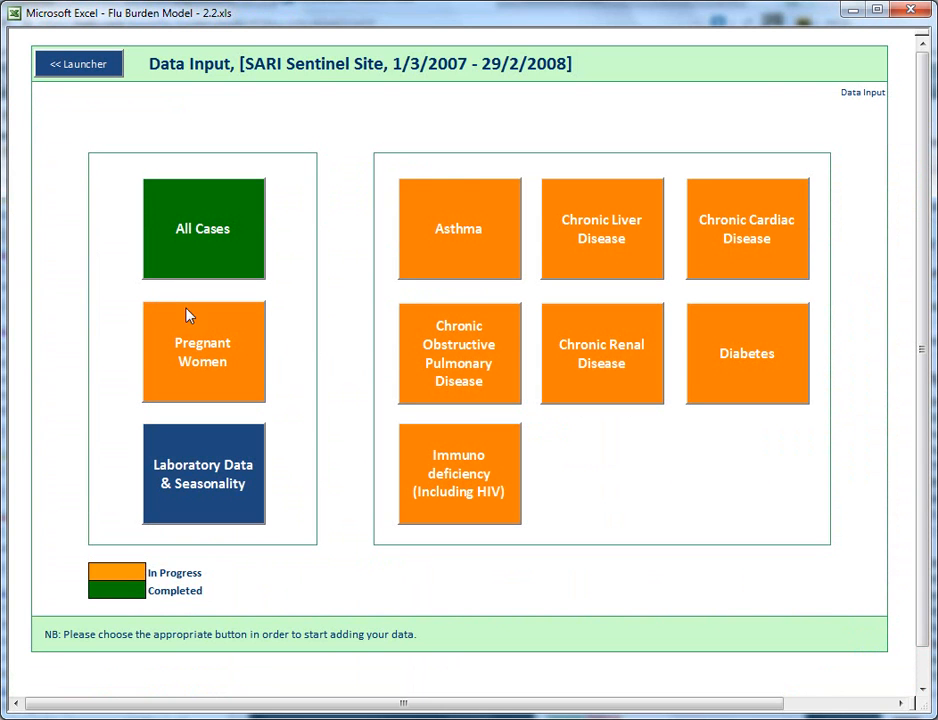
pyautogui.click(494, 229)
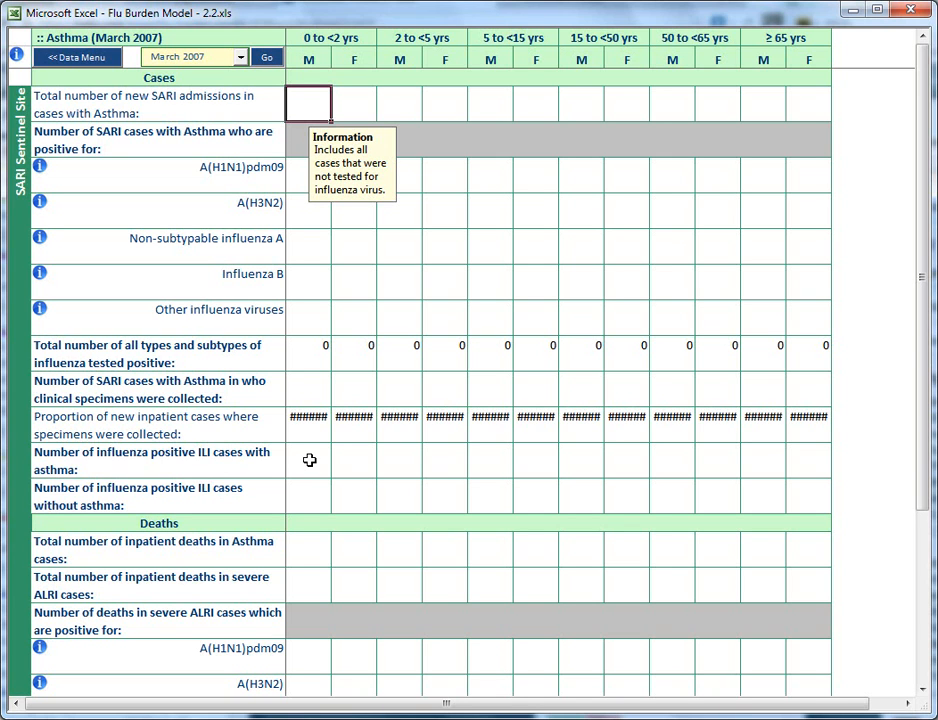
pyautogui.click(65, 60)
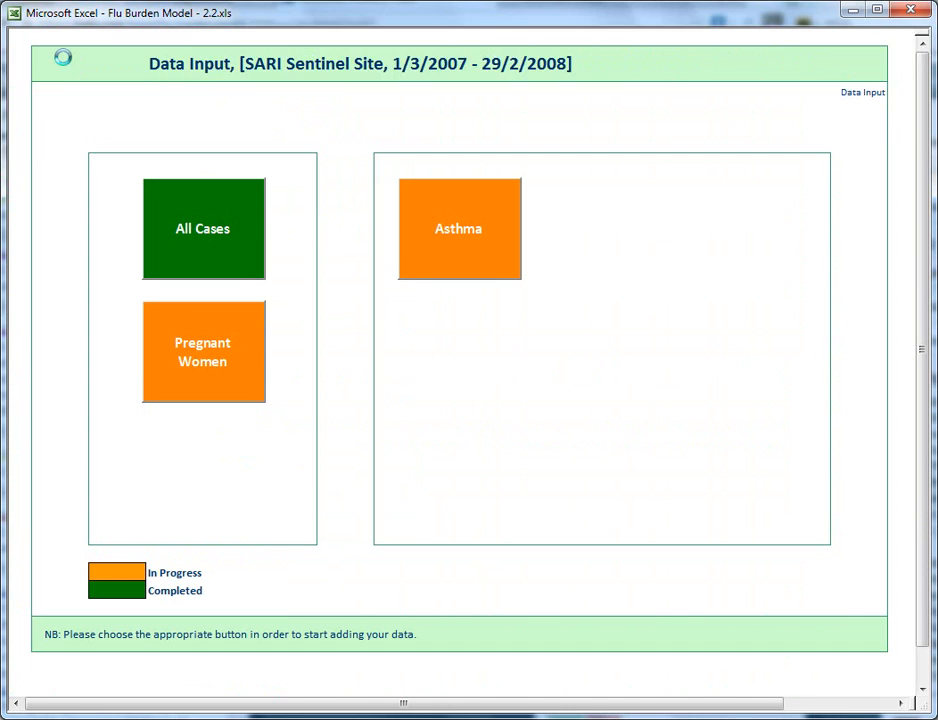
# Go back to the launcher and open the Asthma output under Results and Reports.
pyautogui.click(89, 66)
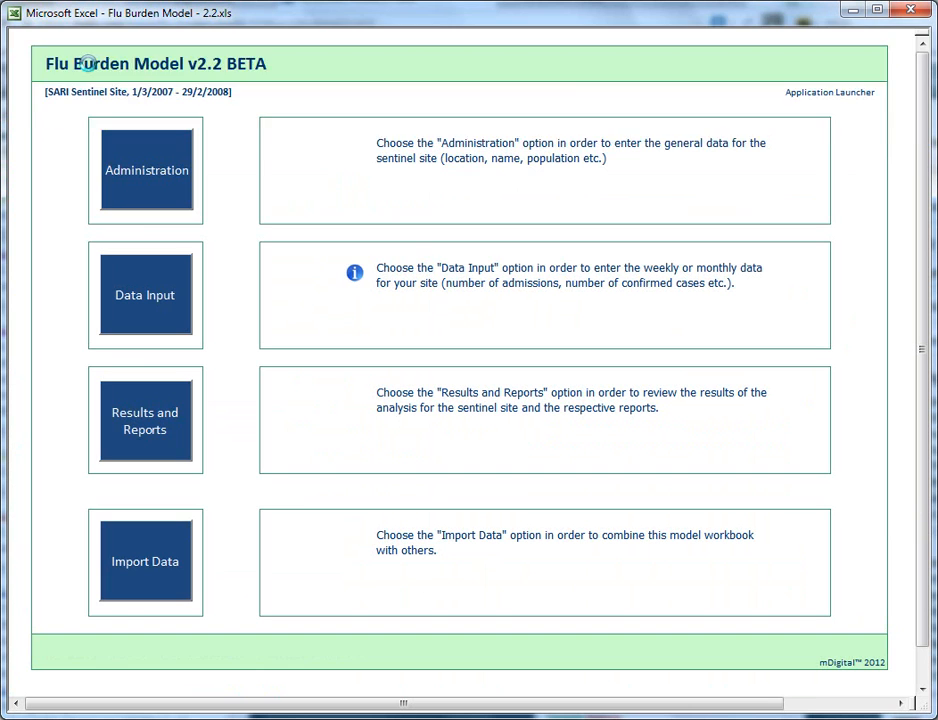
pyautogui.click(145, 452)
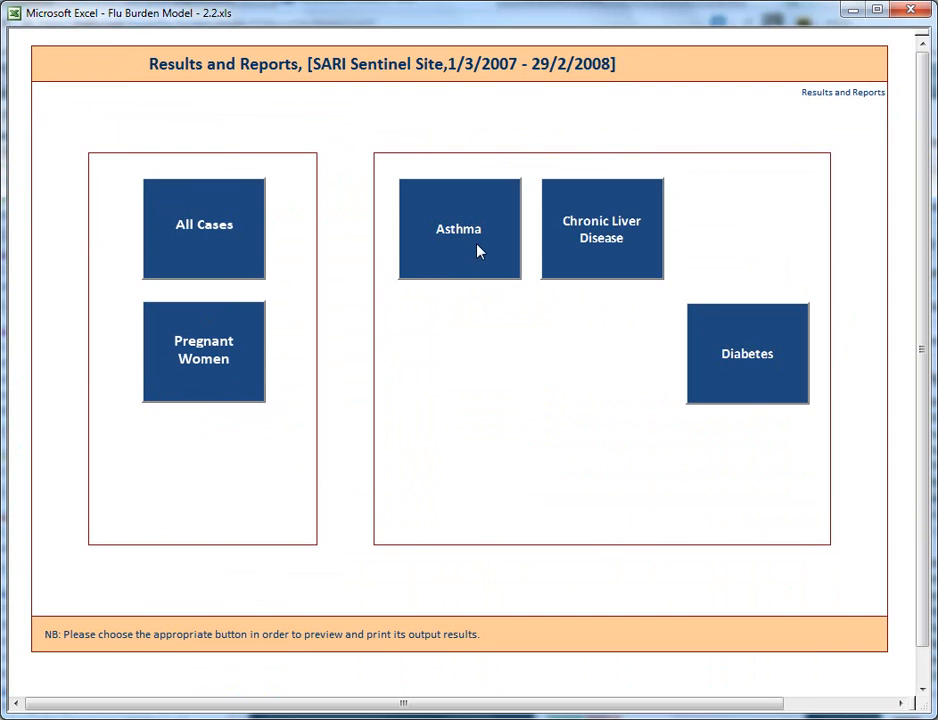
pyautogui.click(484, 236)
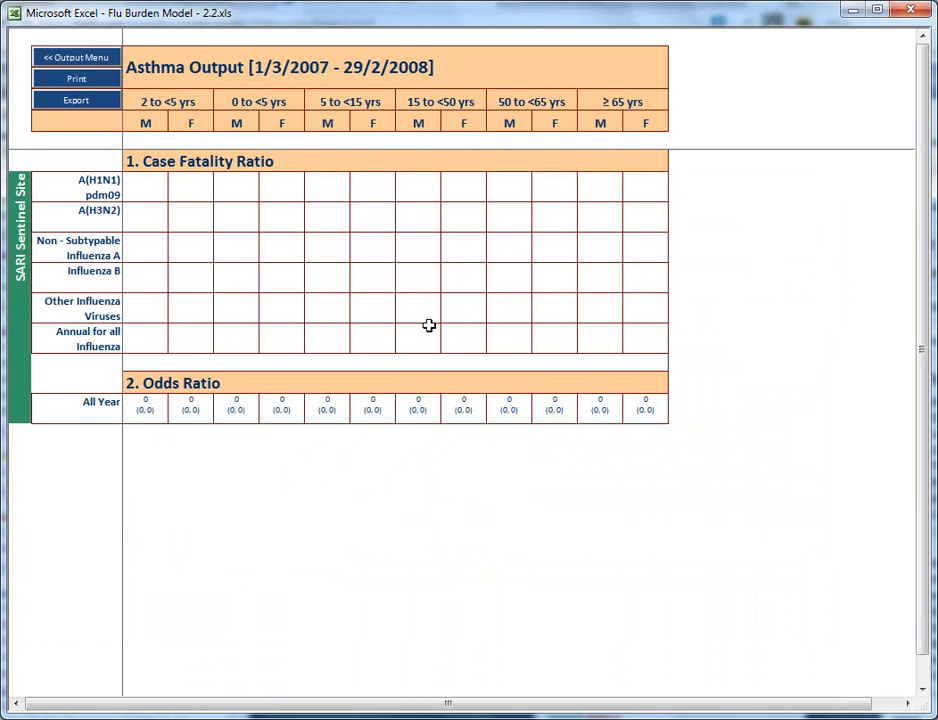